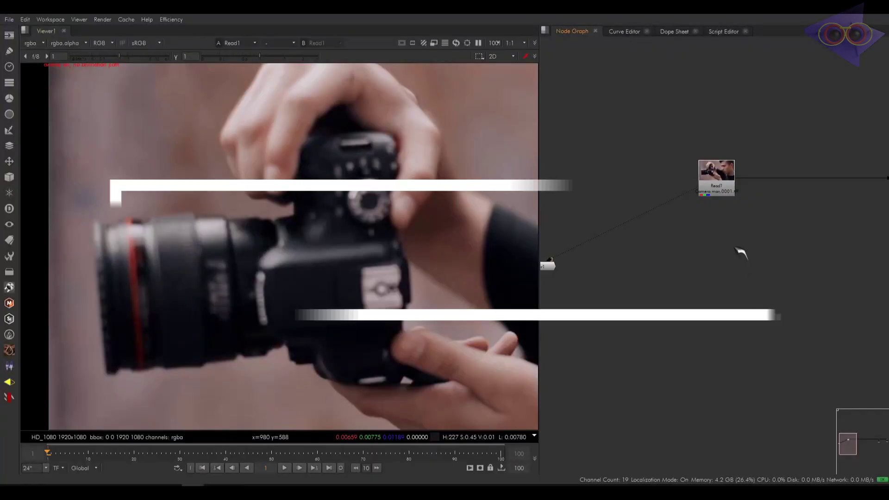
# Play through the Read1 camera clip, then stop and settle on frame 86.
pyautogui.scroll(-3, 341, 309)
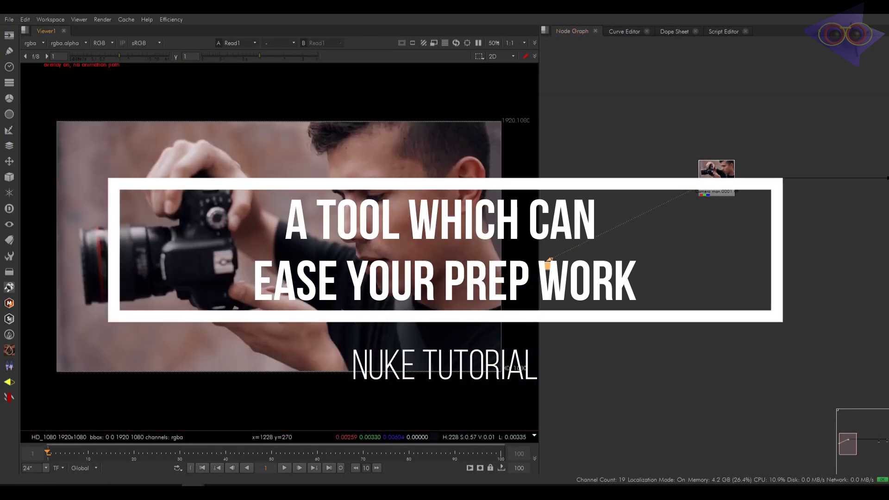
pyautogui.click(284, 468)
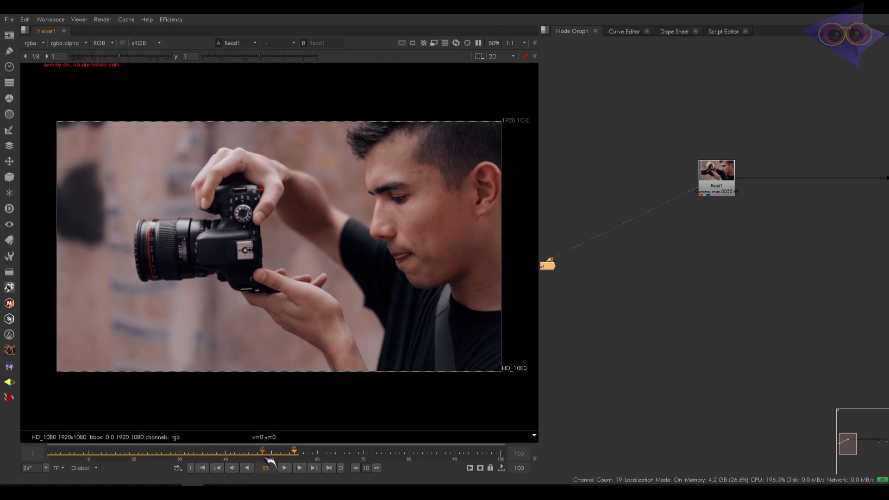
pyautogui.moveTo(448, 457); pyautogui.dragTo(116, 457)
pyautogui.click(436, 454)
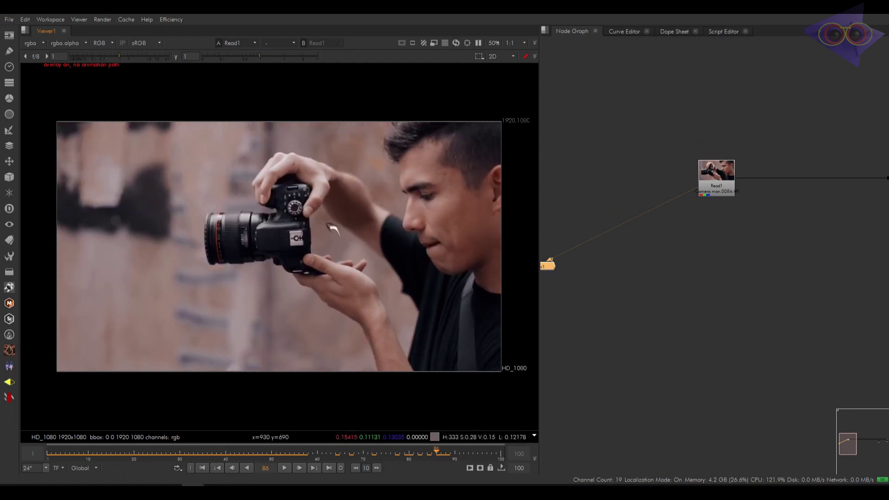
pyautogui.scroll(1, 324, 262)
# Add a Mocha Pro node below Read1 and dismiss the software update notice.
pyautogui.press('Tab')
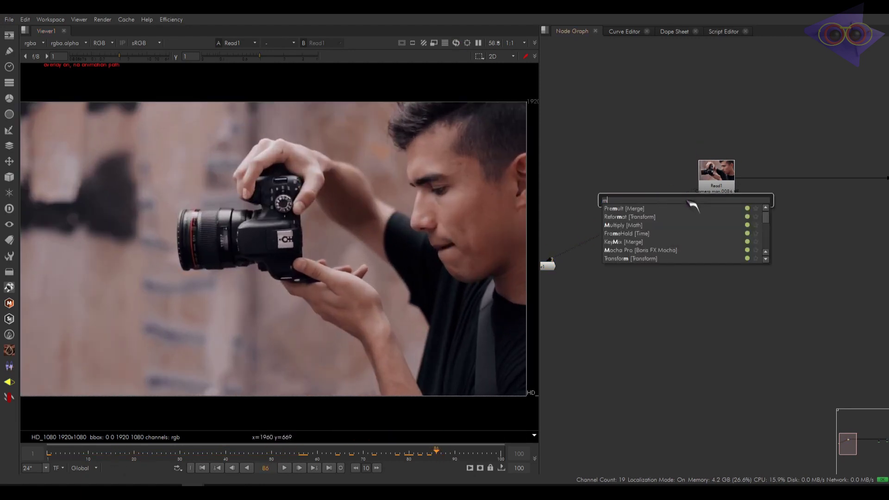
pyautogui.write('mocha')
pyautogui.press('Return')
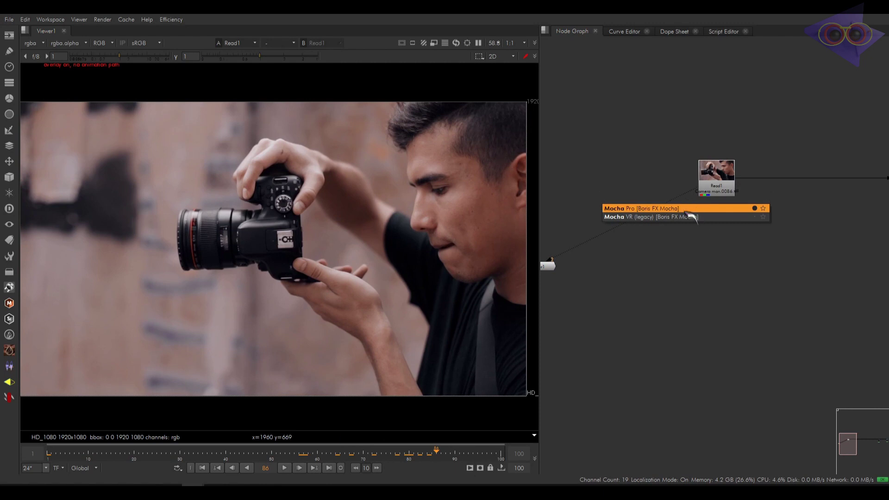
pyautogui.moveTo(690, 206); pyautogui.dragTo(738, 241)
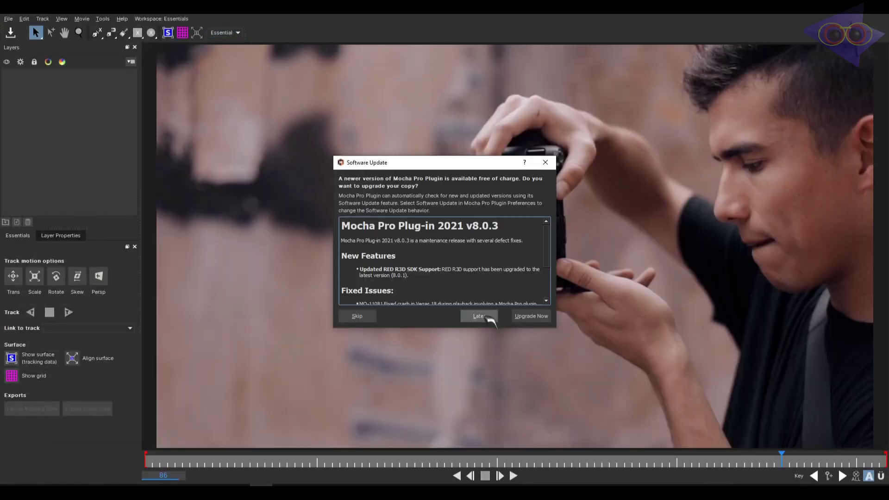
pyautogui.click(486, 315)
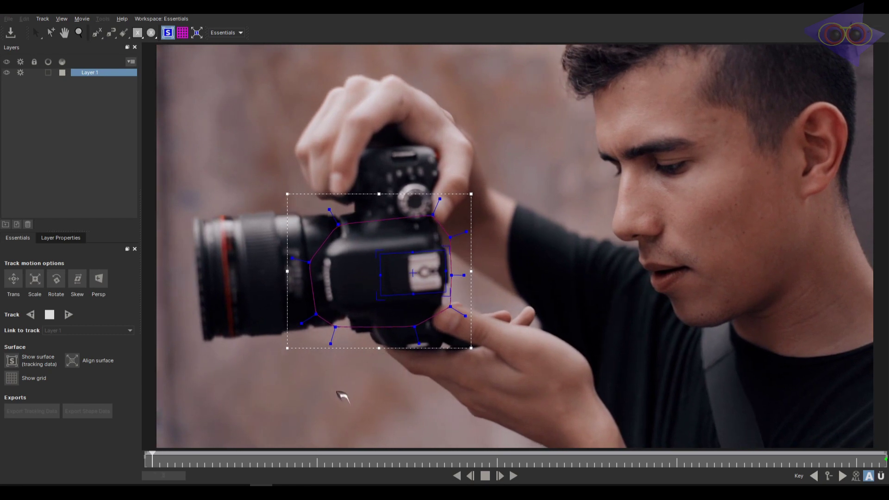
# Track the camera body forward and copy the tracking data as a Nuke Corner Pin.
pyautogui.press('space')
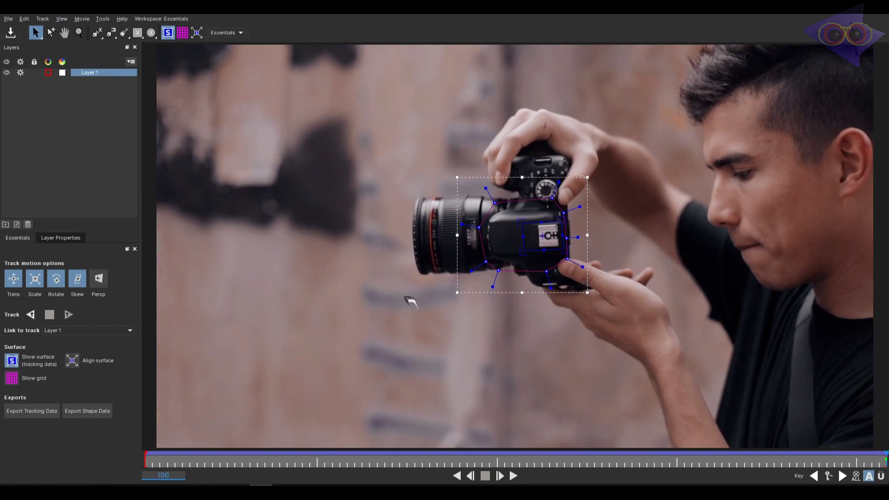
pyautogui.click(43, 412)
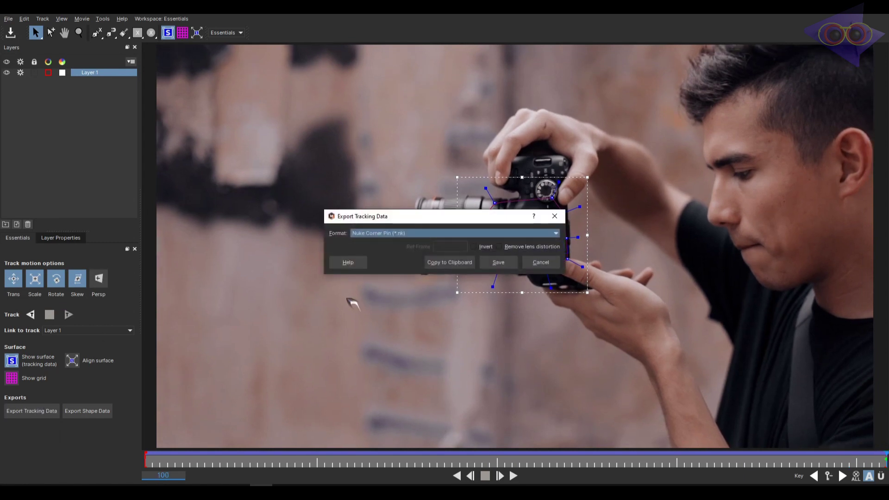
pyautogui.click(448, 263)
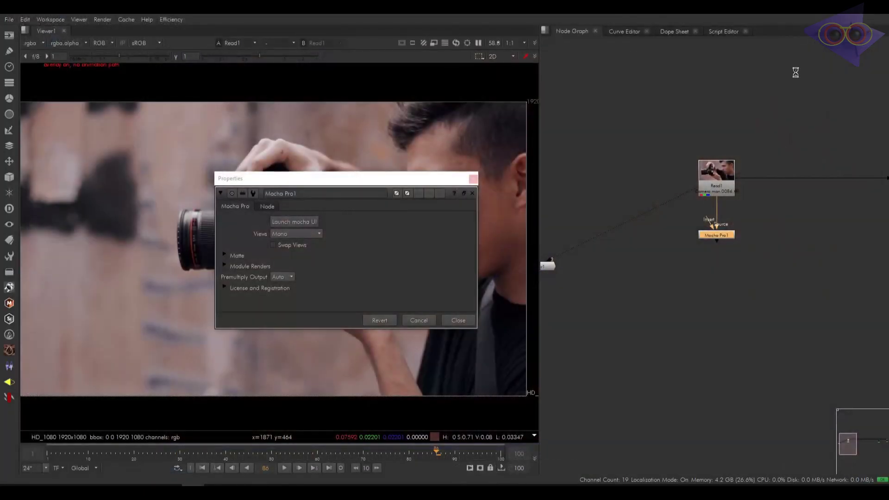
# Close Mocha Pro1's properties, shift CornerPin2D_Layer down-left and move Mocha Pro above Read1.
pyautogui.click(459, 320)
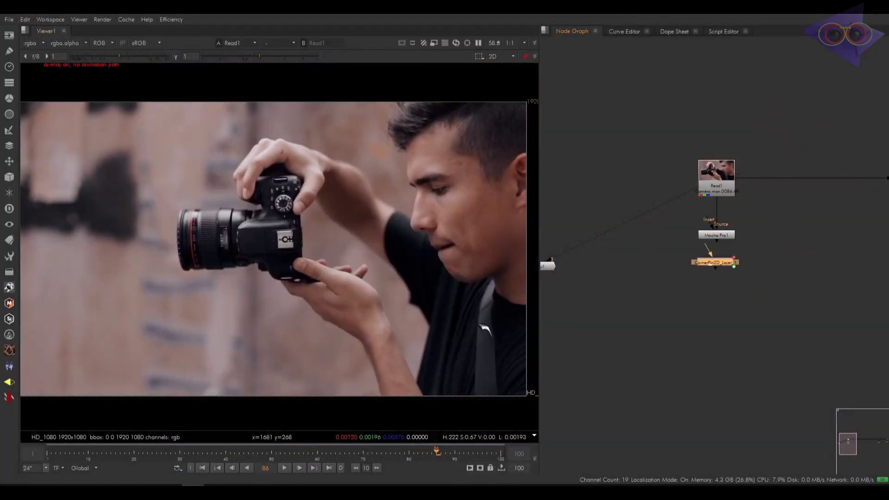
pyautogui.moveTo(719, 265); pyautogui.dragTo(689, 282)
pyautogui.moveTo(719, 240); pyautogui.dragTo(718, 109)
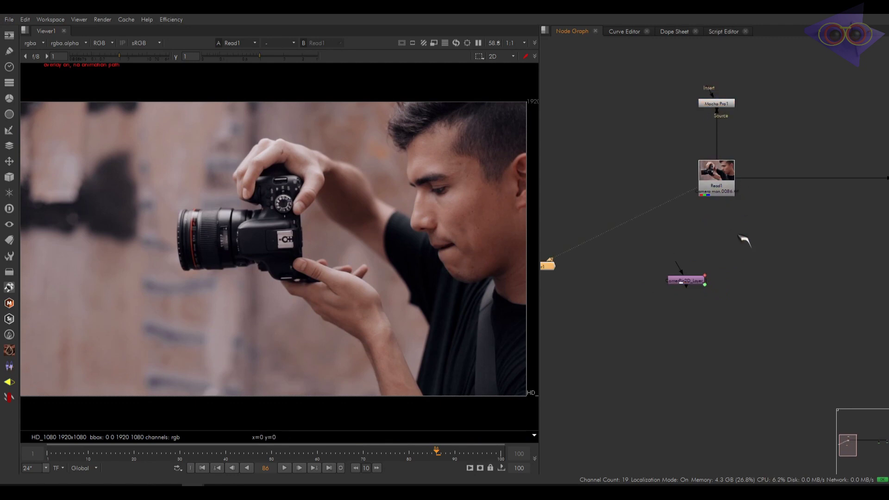
# Add a RotoPaint node with its background fed by Read1 and go to frame 100.
pyautogui.press('p')
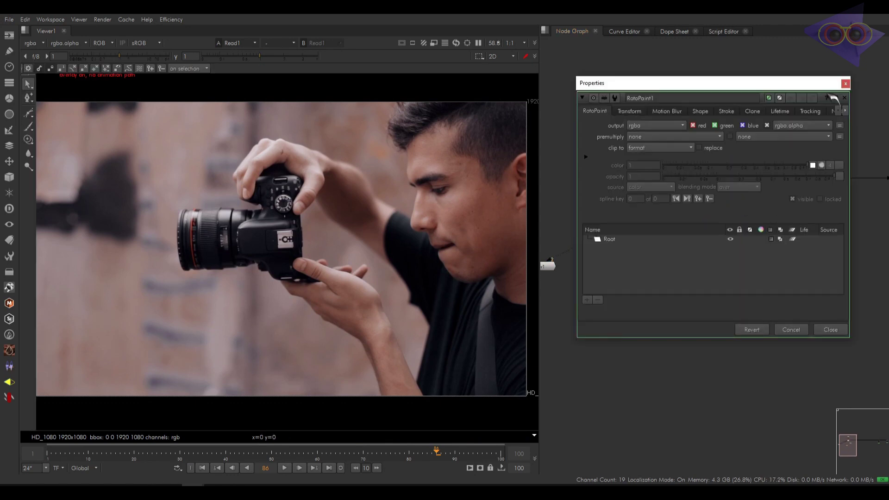
pyautogui.moveTo(830, 86); pyautogui.dragTo(786, 277)
pyautogui.scroll(4, 752, 213)
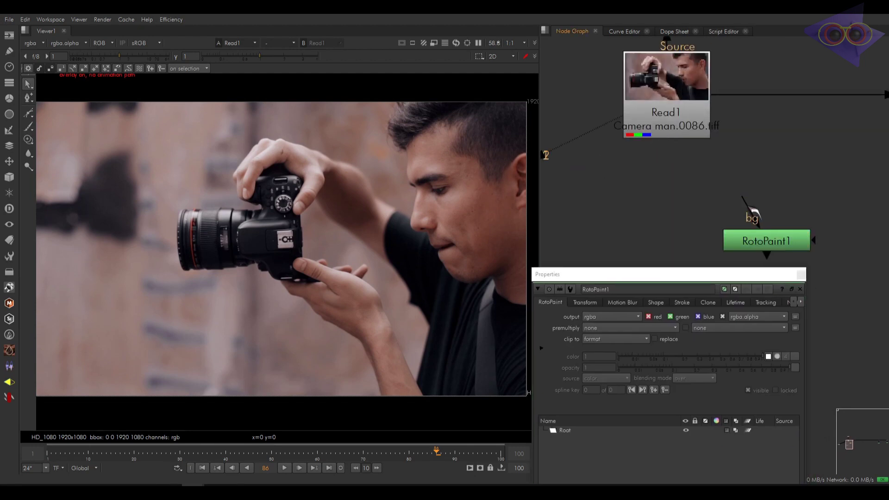
pyautogui.moveTo(766, 241); pyautogui.dragTo(786, 215)
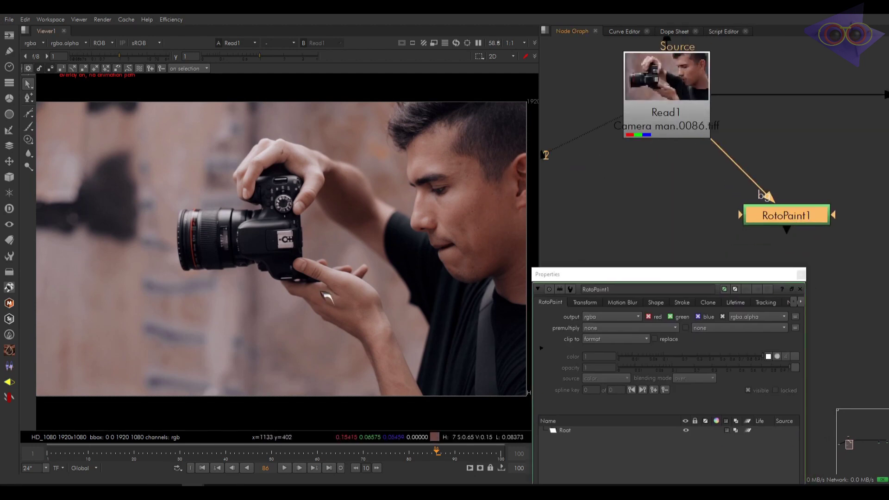
pyautogui.click(499, 454)
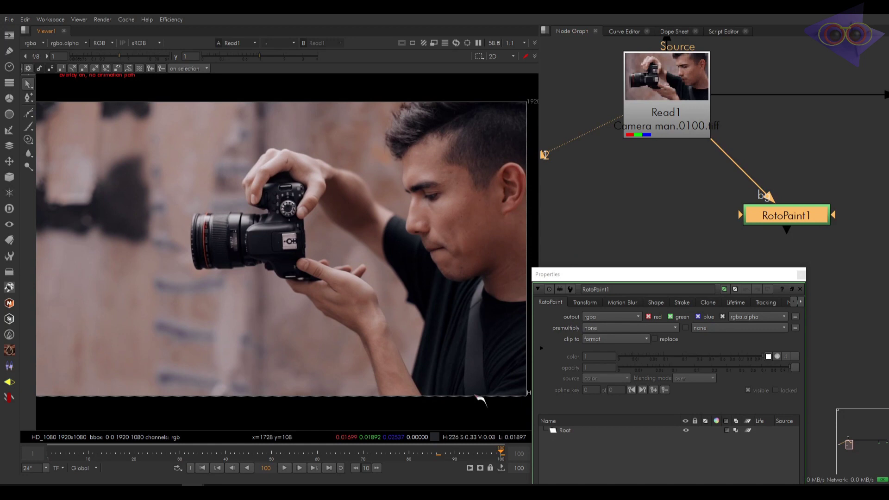
pyautogui.scroll(8, 269, 223)
pyautogui.scroll(-5, 269, 223)
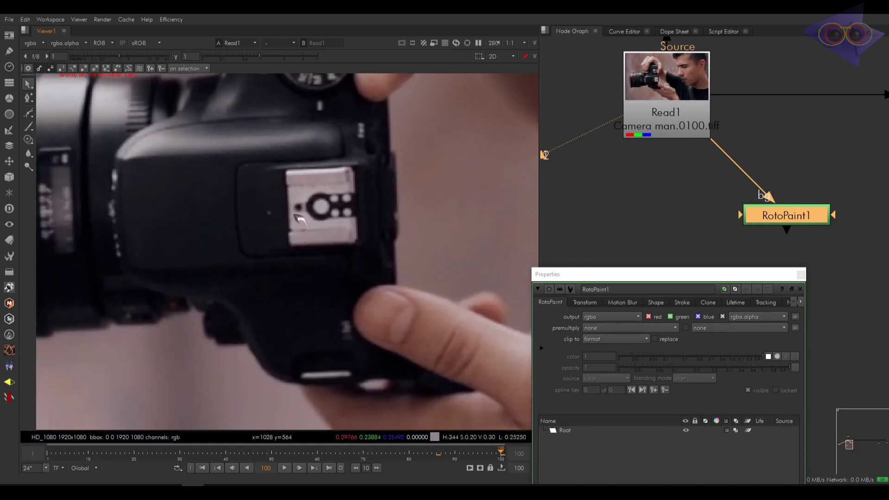
# Clone clean body texture over the hot-shoe plate using a smaller clone brush.
pyautogui.click(28, 139)
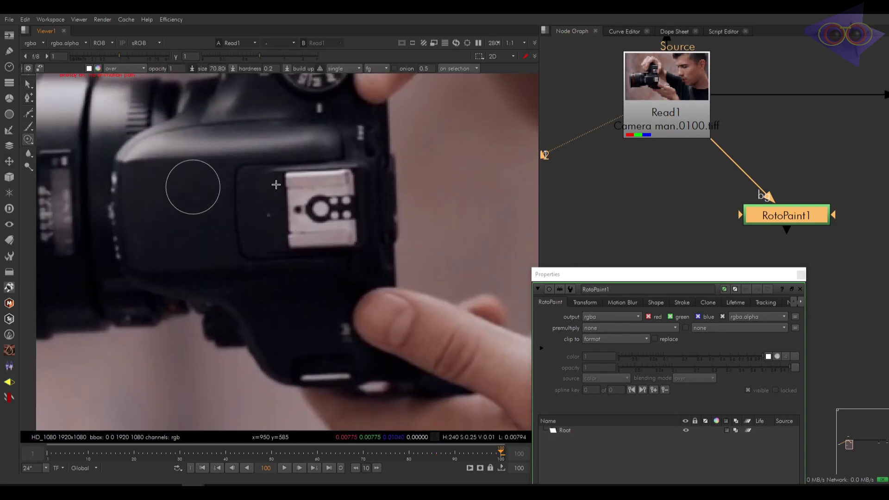
pyautogui.keyDown('shift'); pyautogui.moveTo(193, 186); pyautogui.dragTo(216, 199); pyautogui.keyUp('shift')
pyautogui.moveTo(280, 176)
pyautogui.mouseDown()
pyautogui.moveTo(304, 175)
pyautogui.moveTo(340, 234)
pyautogui.mouseUp()
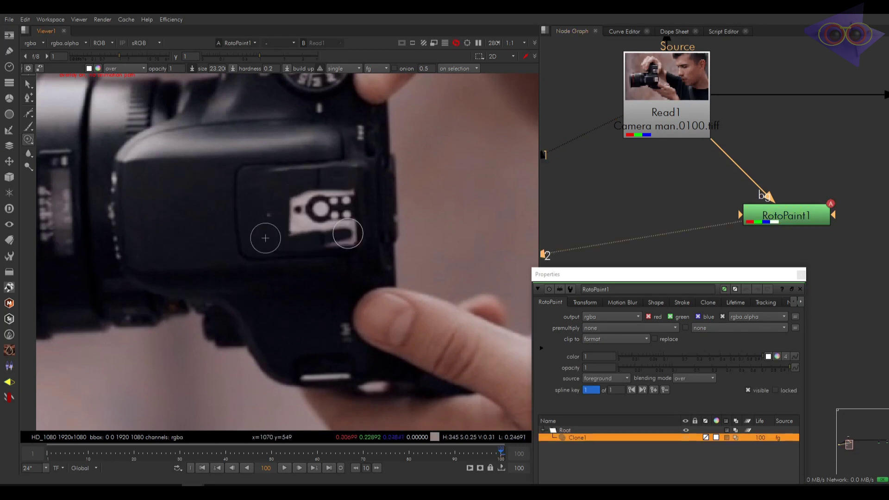
pyautogui.moveTo(333, 185); pyautogui.dragTo(352, 218)
pyautogui.moveTo(342, 199)
pyautogui.mouseDown()
pyautogui.moveTo(353, 234)
pyautogui.moveTo(342, 208)
pyautogui.moveTo(343, 232)
pyautogui.moveTo(351, 216)
pyautogui.mouseUp()
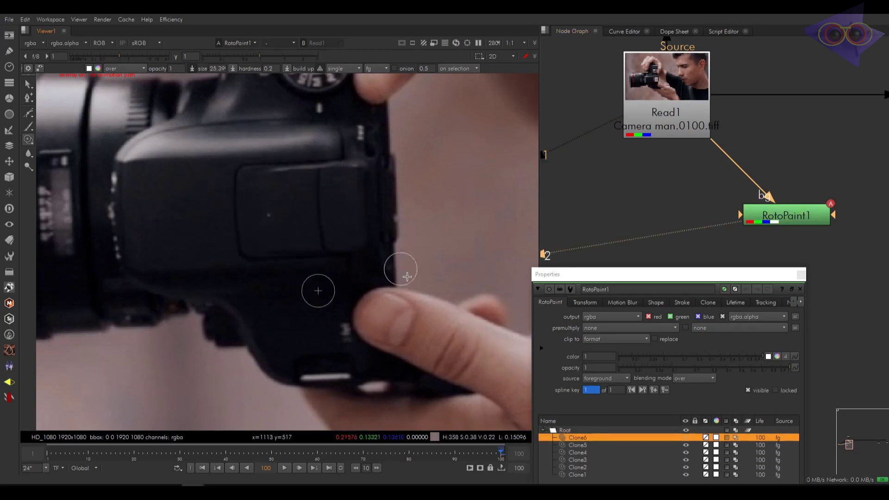
pyautogui.scroll(-2, 318, 287)
pyautogui.moveTo(250, 252); pyautogui.dragTo(277, 239)
pyautogui.scroll(-2, 850, 184)
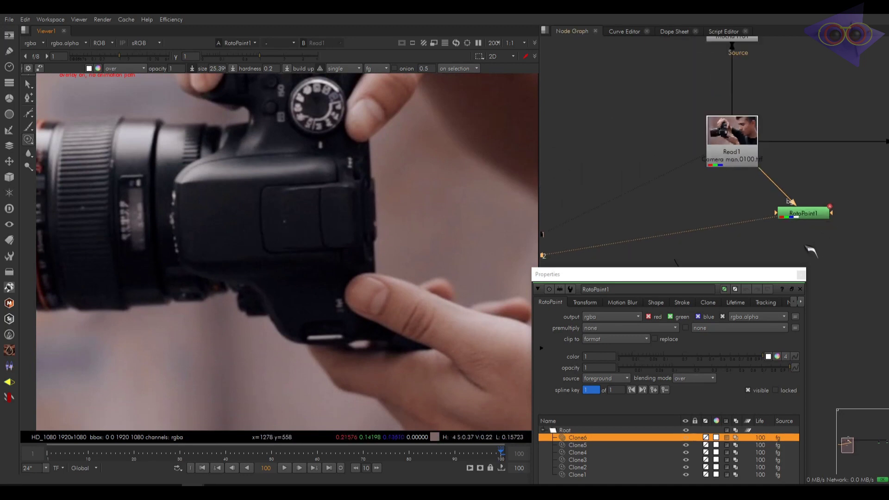
pyautogui.click(823, 216)
# Add a FrameHold node below RotoPaint1, holding frame 100, using the 'fra' search.
pyautogui.click(801, 274)
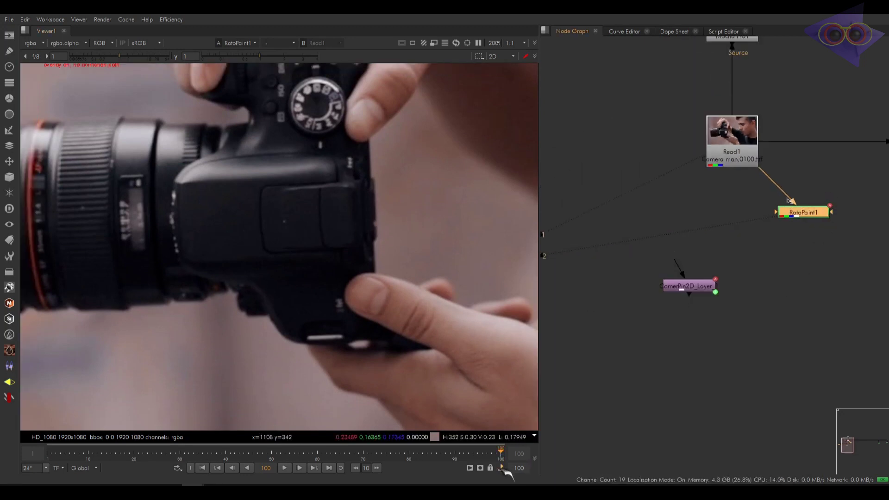
pyautogui.press('Tab')
pyautogui.write('fra')
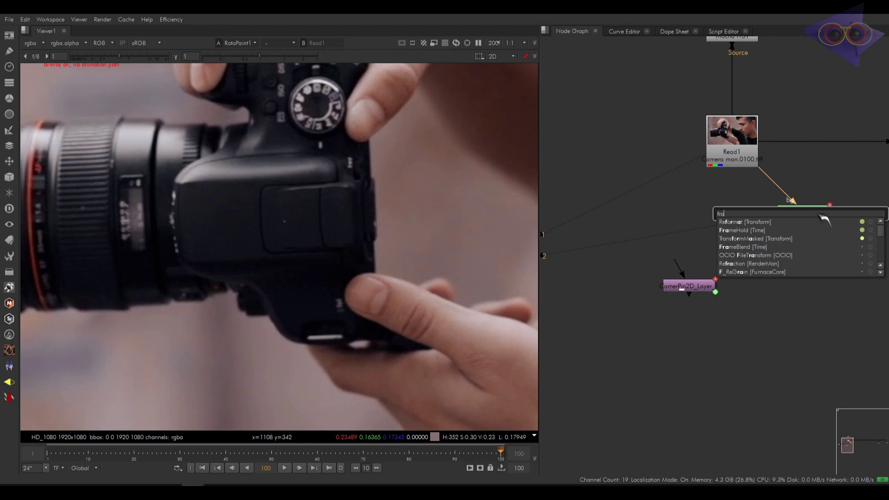
pyautogui.press('Down')
pyautogui.press('Return')
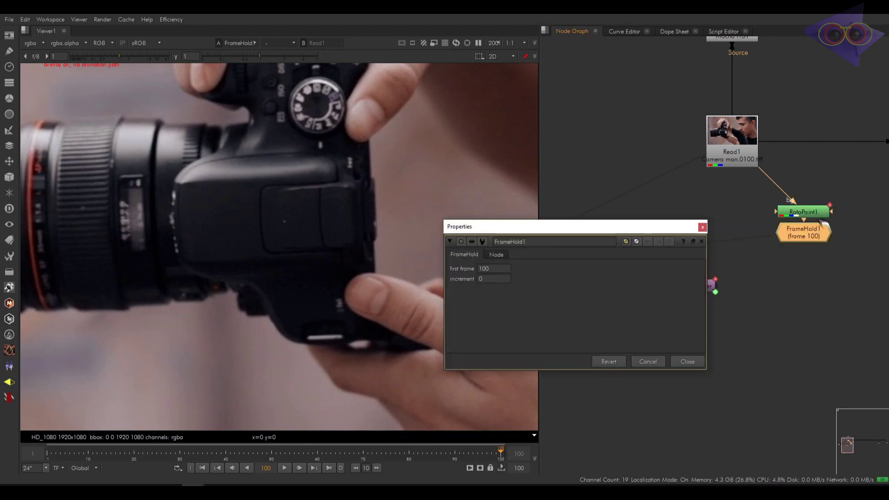
pyautogui.click(703, 227)
# Review RotoPaint1's Clone1–Clone6 strokes via their context menu, then recheck FrameHold1's settings.
pyautogui.doubleClick(804, 212)
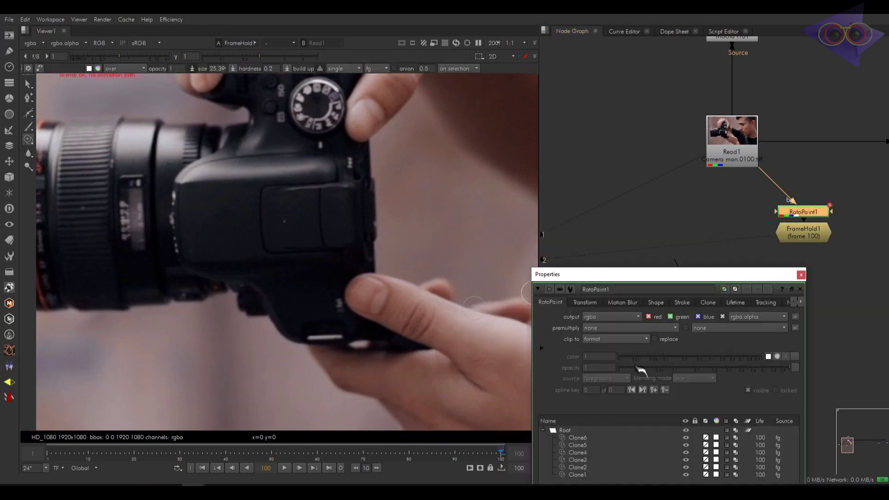
pyautogui.click(770, 438)
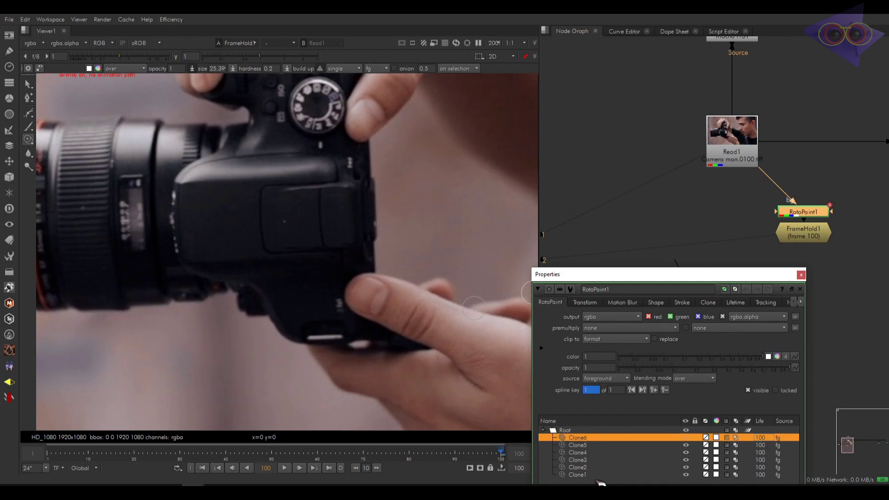
pyautogui.keyDown('shift'); pyautogui.click(587, 469); pyautogui.keyUp('shift')
pyautogui.keyDown('shift'); pyautogui.click(617, 476); pyautogui.keyUp('shift')
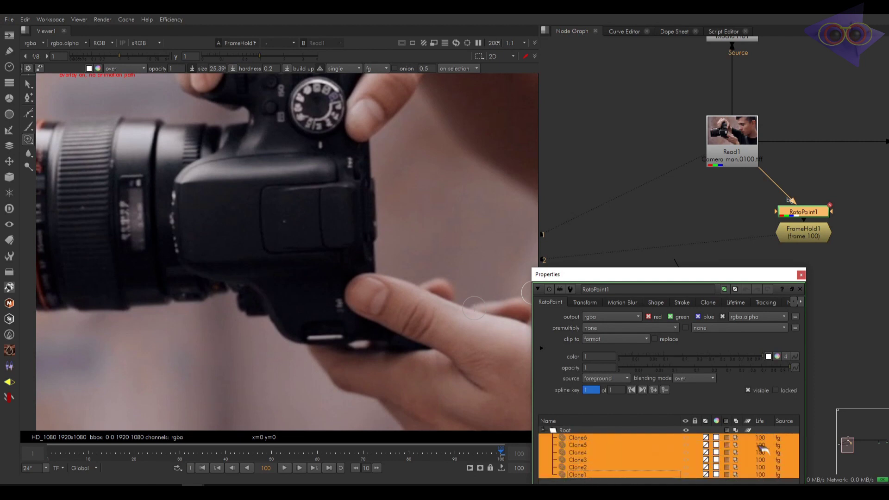
pyautogui.rightClick(786, 429)
pyautogui.click(849, 318)
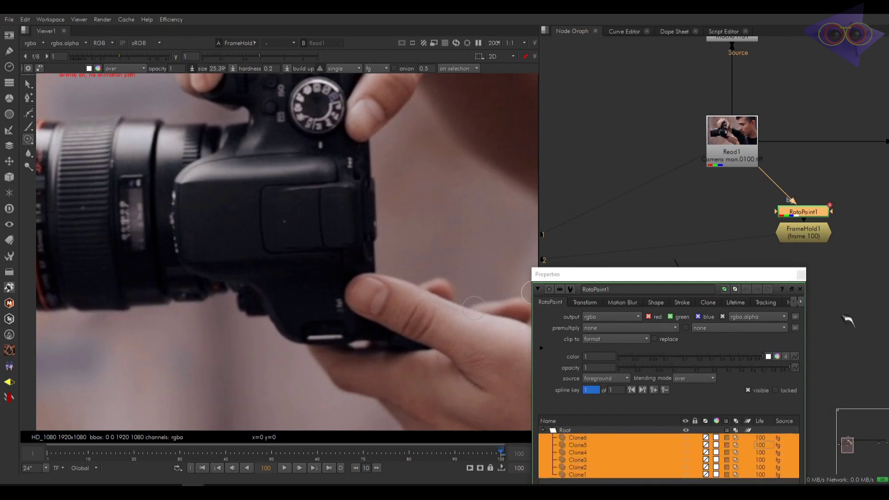
pyautogui.click(801, 275)
pyautogui.click(811, 239)
pyautogui.doubleClick(813, 241)
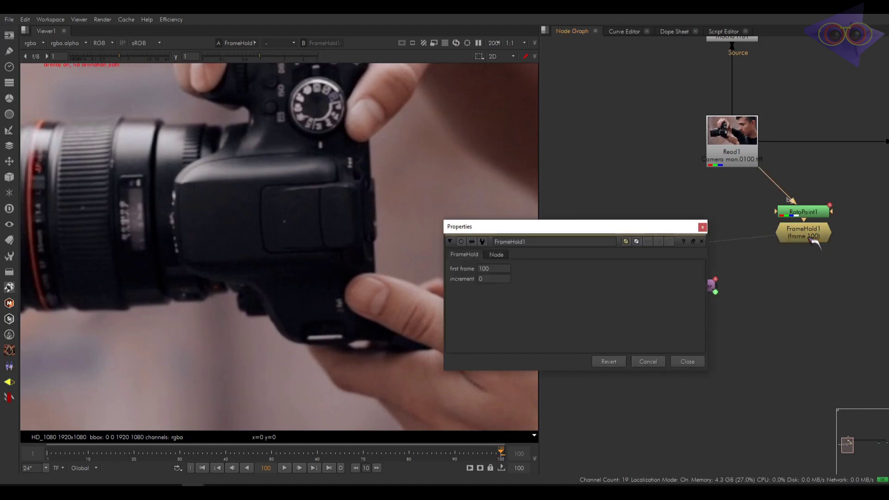
pyautogui.click(729, 242)
# Paste Copy and Premult nodes and place Copy1 directly under FrameHold1.
pyautogui.scroll(-2, 794, 311)
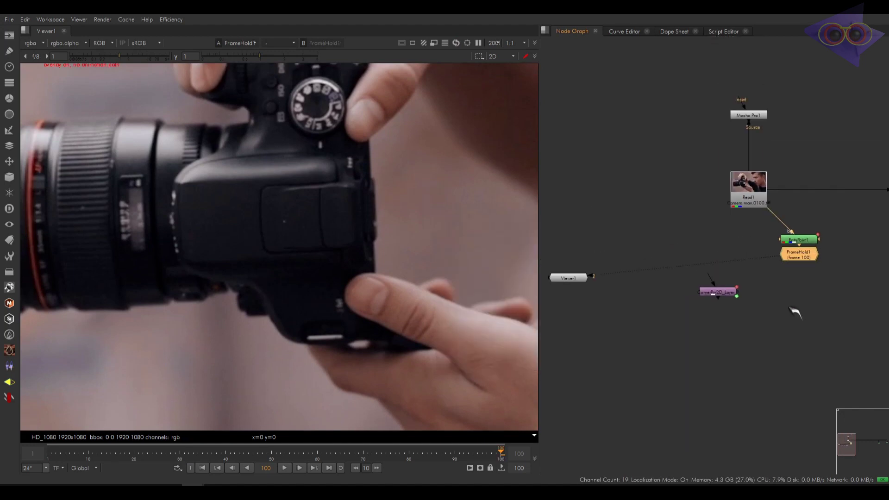
pyautogui.moveTo(793, 312); pyautogui.dragTo(730, 314, button='middle')
pyautogui.hotkey('ctrl', 'v')
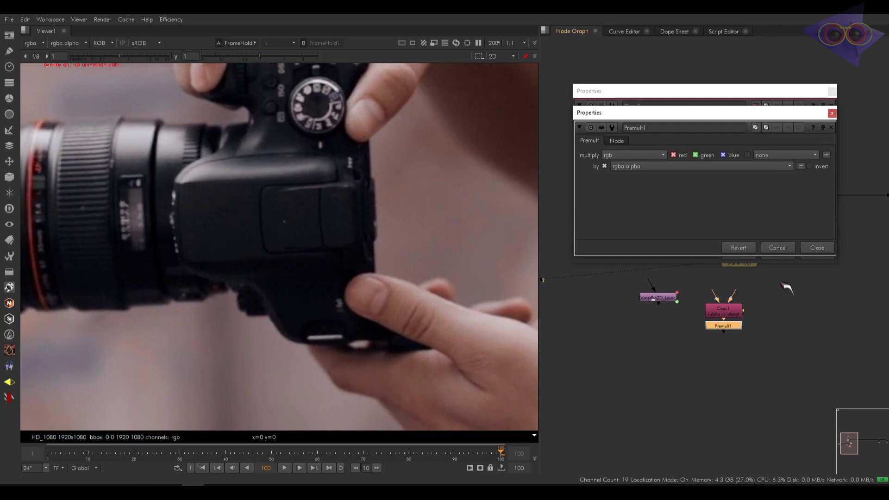
pyautogui.click(817, 248)
pyautogui.click(818, 253)
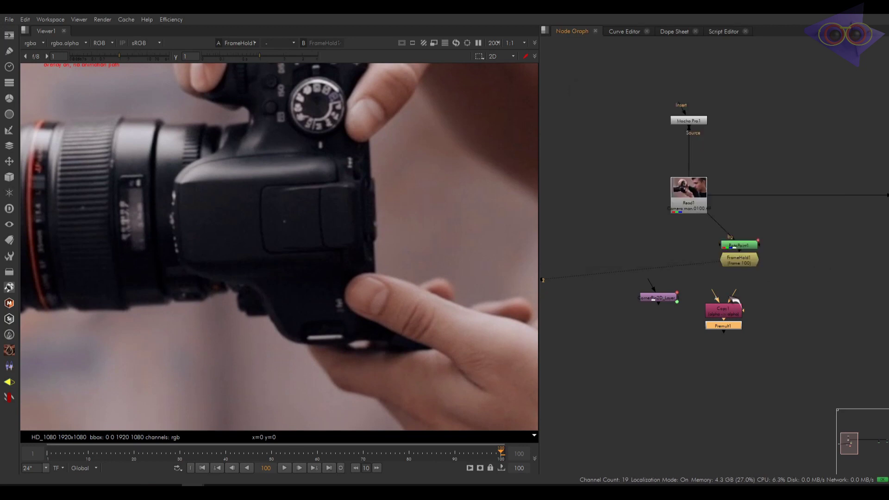
pyautogui.moveTo(729, 313); pyautogui.dragTo(748, 312)
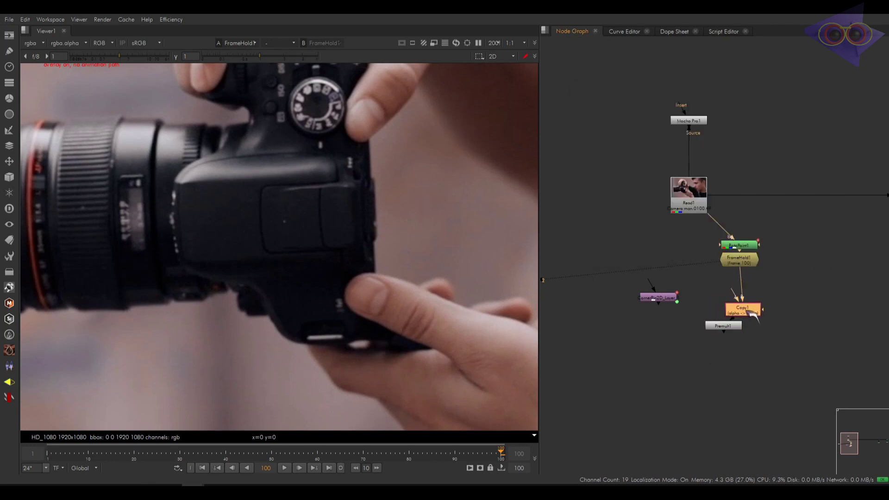
pyautogui.click(788, 293)
# Add a Roto1 node feeding Copy1's alpha and line Premult1 up under Copy1.
pyautogui.press('p')
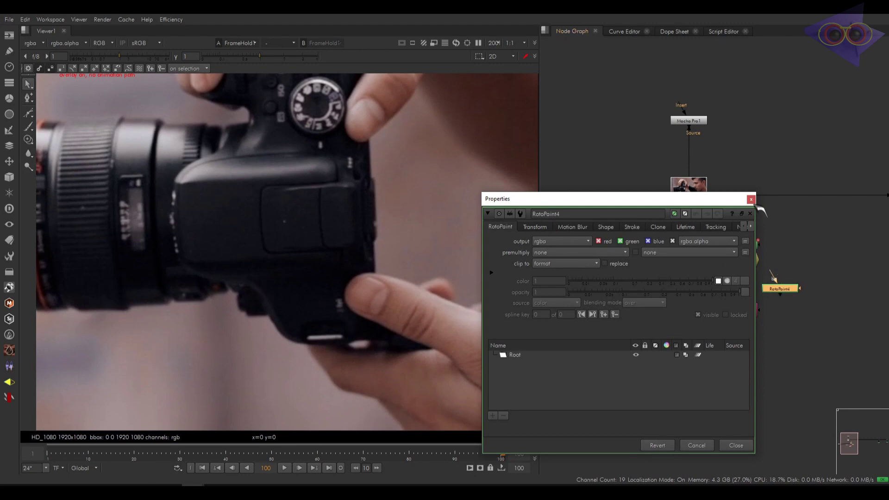
pyautogui.click(751, 200)
pyautogui.moveTo(785, 280); pyautogui.dragTo(799, 290)
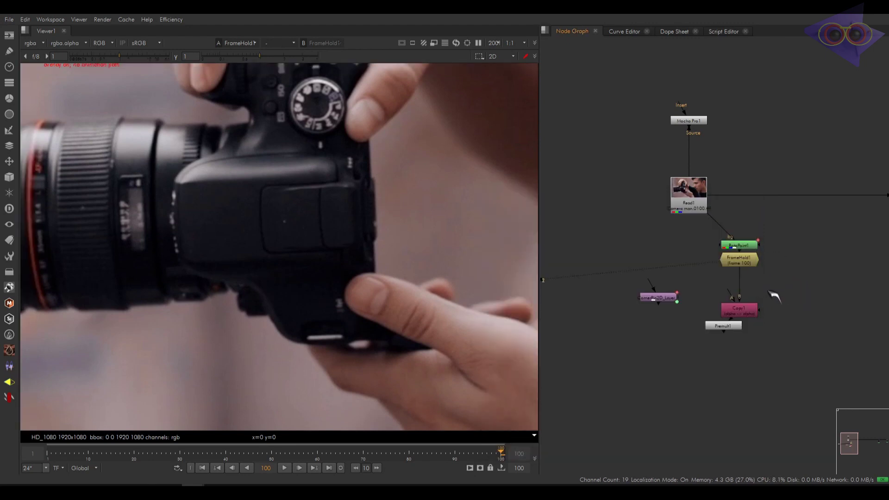
pyautogui.press('o')
pyautogui.click(856, 242)
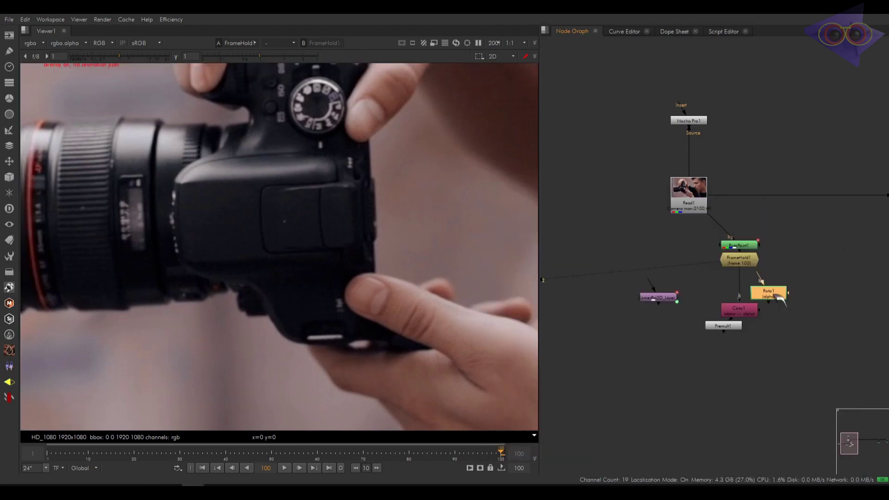
pyautogui.moveTo(764, 291); pyautogui.dragTo(806, 310)
pyautogui.moveTo(742, 329); pyautogui.dragTo(741, 339)
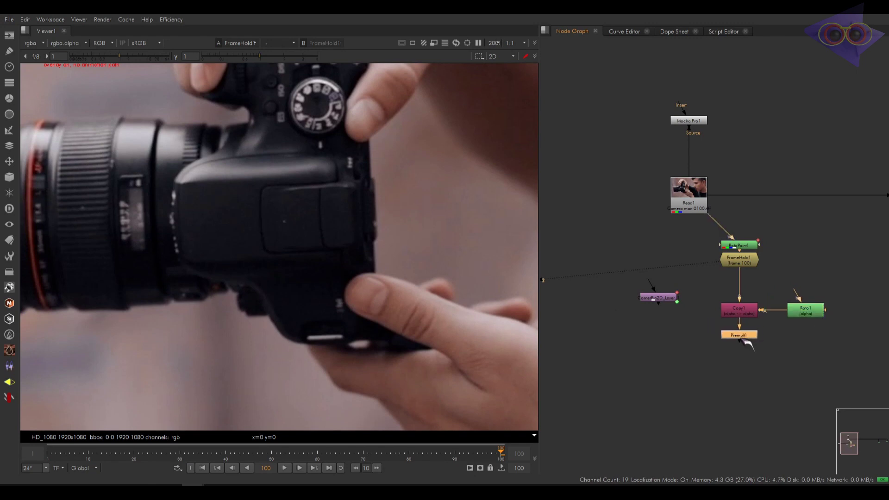
# Add a Merge node with background from Read1 and foreground from Premult1.
pyautogui.press('1')
pyautogui.click(684, 335)
pyautogui.press('m')
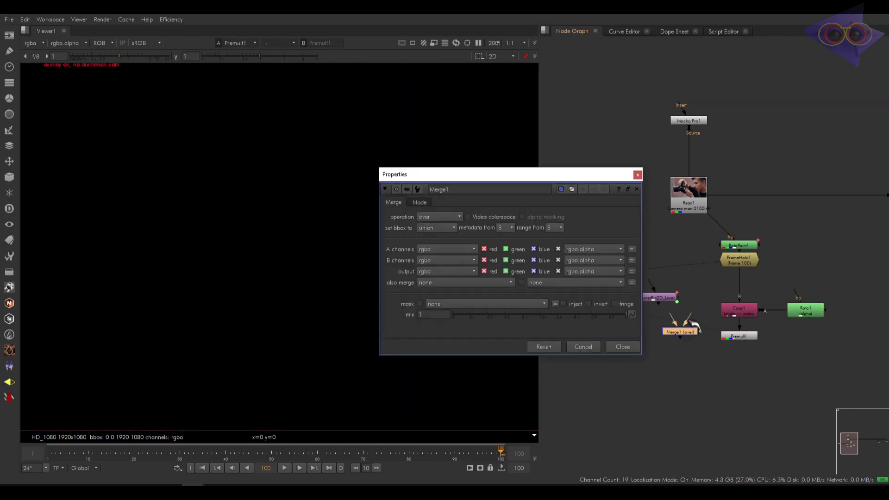
pyautogui.moveTo(680, 324); pyautogui.dragTo(683, 211)
pyautogui.moveTo(747, 331); pyautogui.dragTo(748, 337)
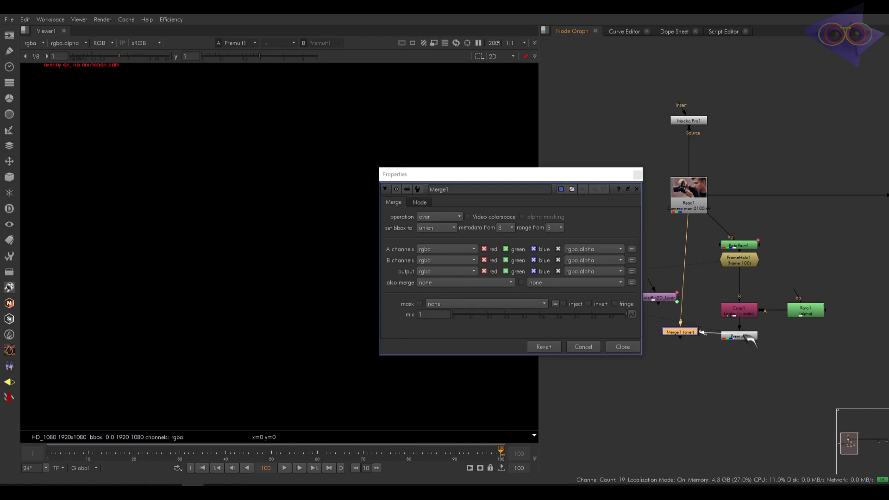
pyautogui.moveTo(692, 336); pyautogui.dragTo(701, 341)
# Open Roto1's settings panel alongside the graph and view the Merge1 output.
pyautogui.doubleClick(806, 309)
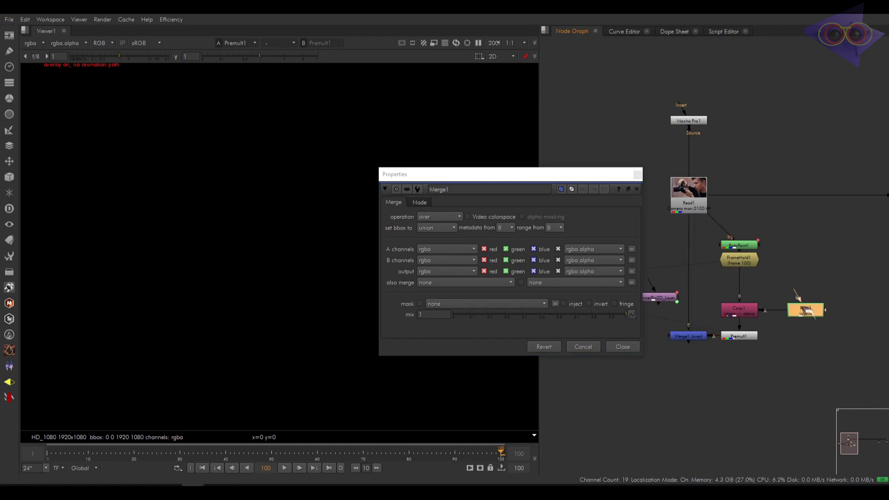
pyautogui.click(637, 175)
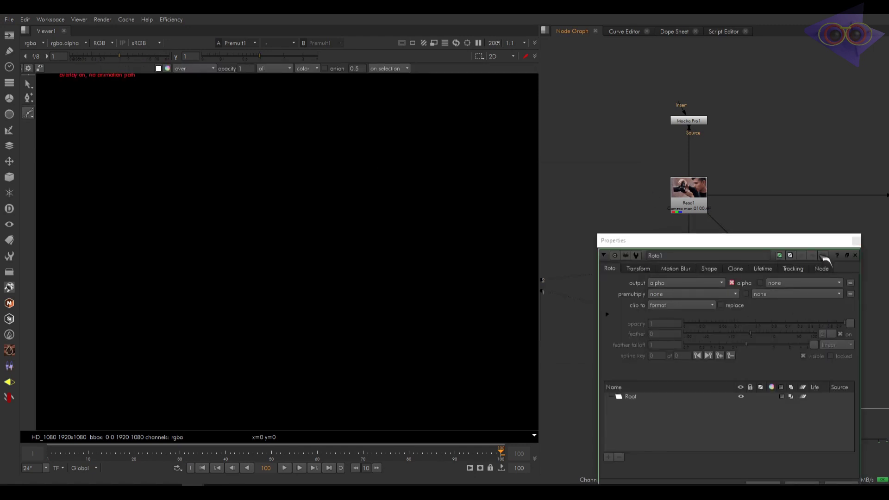
pyautogui.moveTo(852, 242); pyautogui.dragTo(730, 393)
pyautogui.click(687, 337)
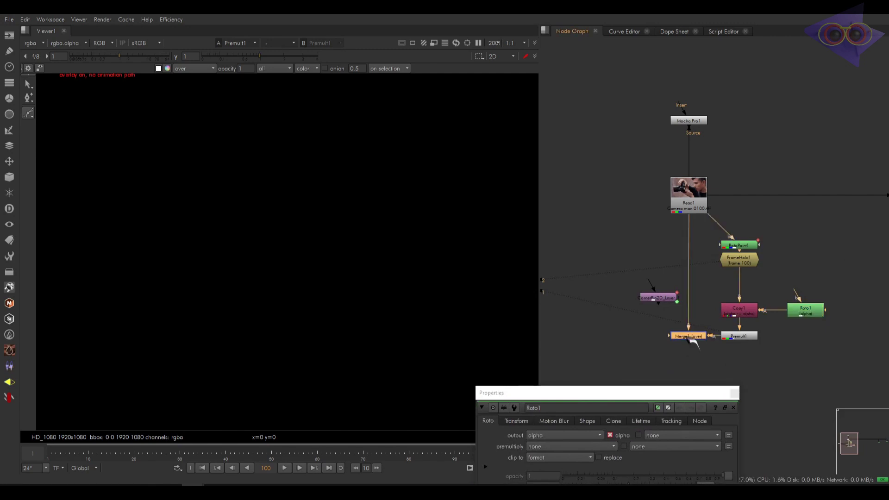
pyautogui.press('1')
pyautogui.moveTo(706, 351); pyautogui.dragTo(700, 289, button='middle')
pyautogui.moveTo(687, 393); pyautogui.dragTo(769, 329)
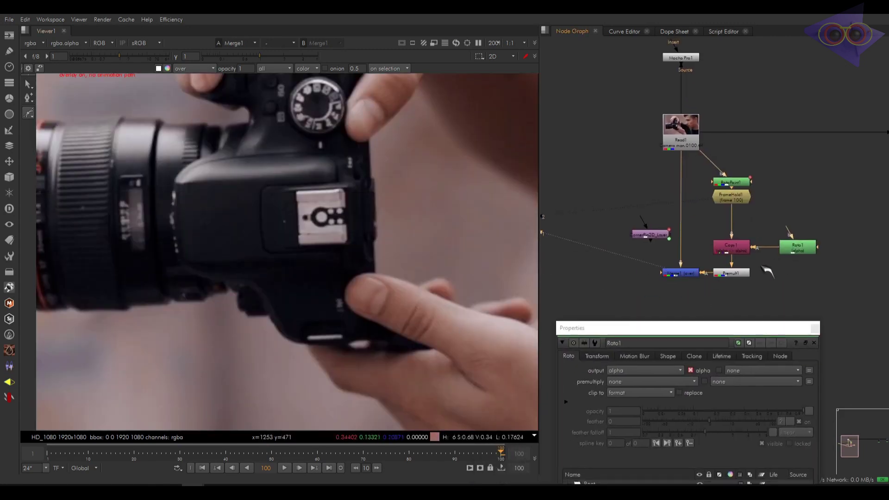
# Draw a trial ellipse over the hot shoe in Roto1, then discard it.
pyautogui.click(789, 254)
pyautogui.scroll(5, 311, 191)
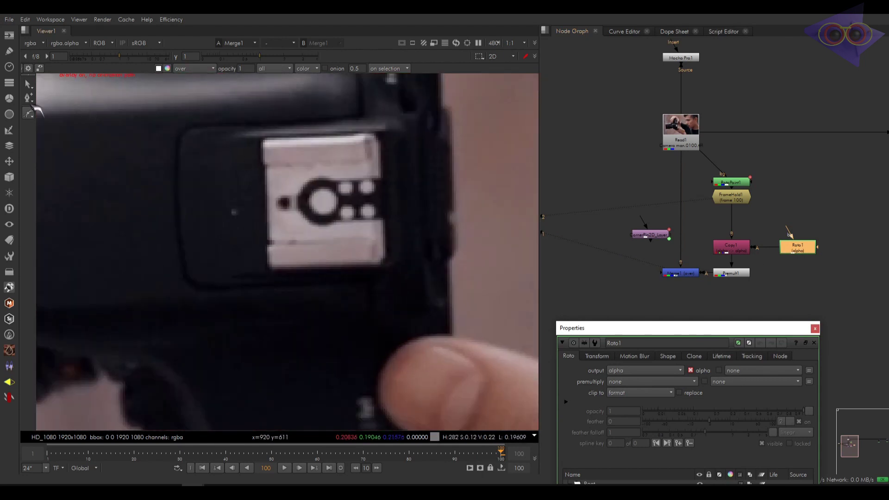
pyautogui.rightClick(29, 115)
pyautogui.click(73, 146)
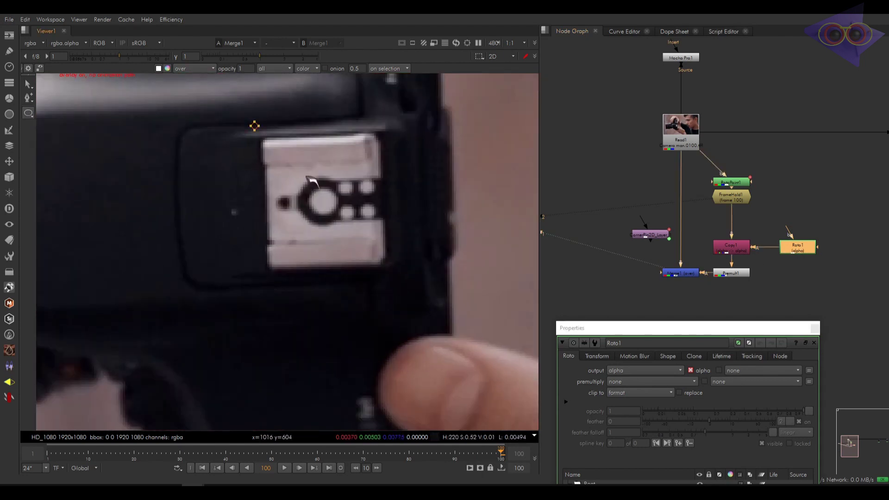
pyautogui.moveTo(254, 126); pyautogui.dragTo(381, 257)
pyautogui.click(27, 83)
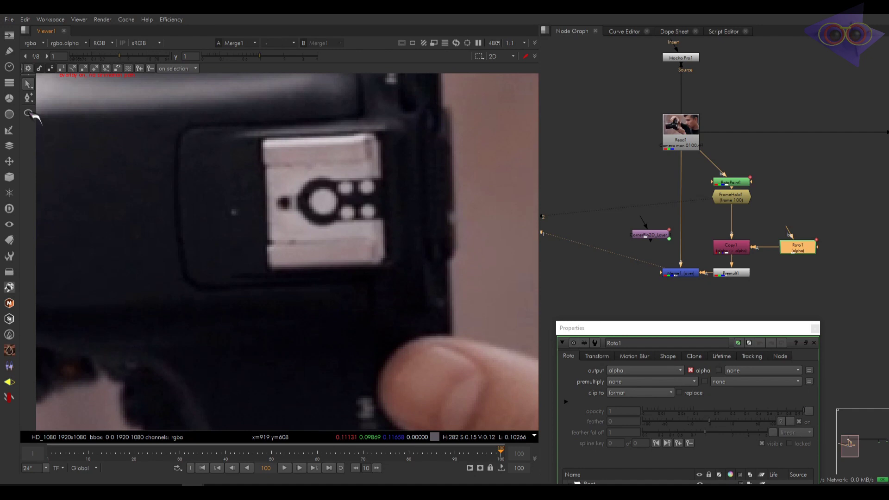
# Draw a rectangle over the hot shoe and fit its corners to the plate.
pyautogui.rightClick(30, 116)
pyautogui.click(77, 158)
pyautogui.moveTo(282, 159); pyautogui.dragTo(389, 266)
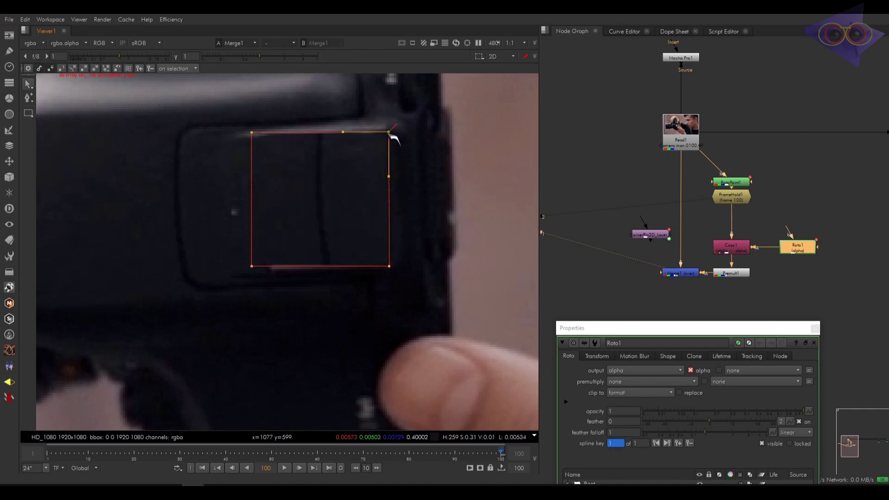
pyautogui.moveTo(389, 133); pyautogui.dragTo(384, 131)
pyautogui.moveTo(251, 133); pyautogui.dragTo(258, 135)
pyautogui.moveTo(251, 266); pyautogui.dragTo(266, 273)
pyautogui.press('2')
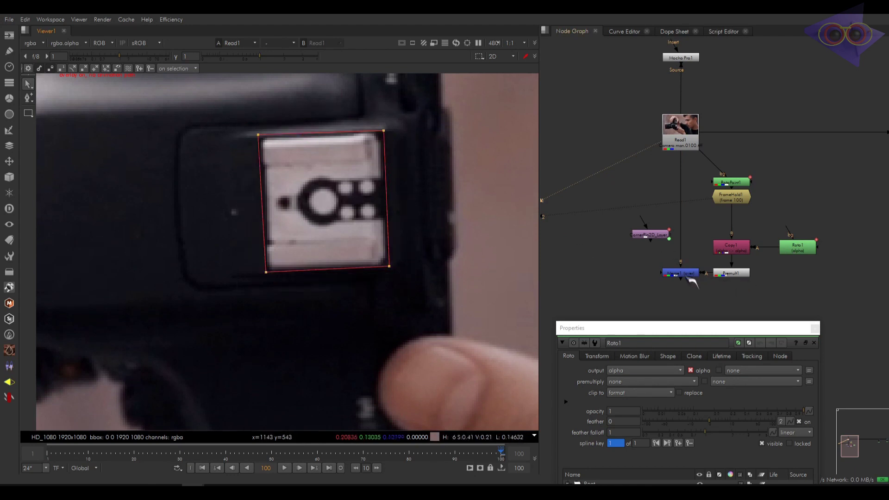
pyautogui.press('1')
pyautogui.scroll(-3, 324, 238)
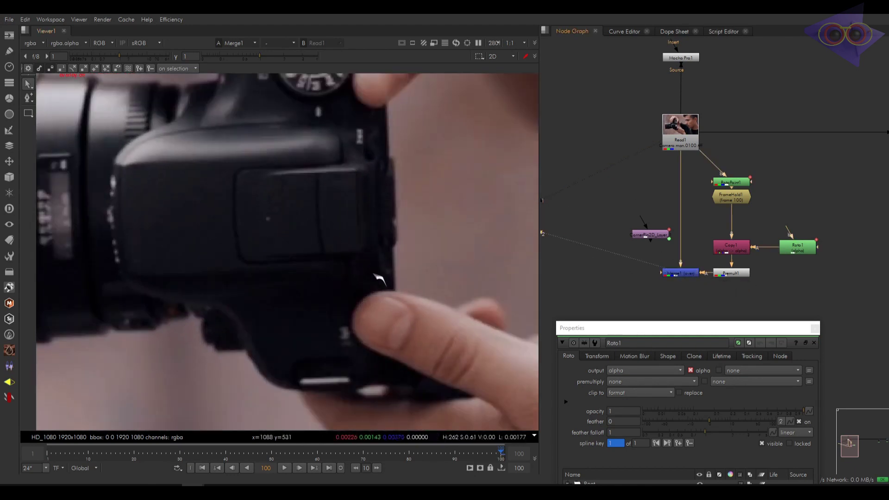
# Close Roto1's settings and scrub from frame 72 back to frame 100 to check the patch.
pyautogui.click(815, 329)
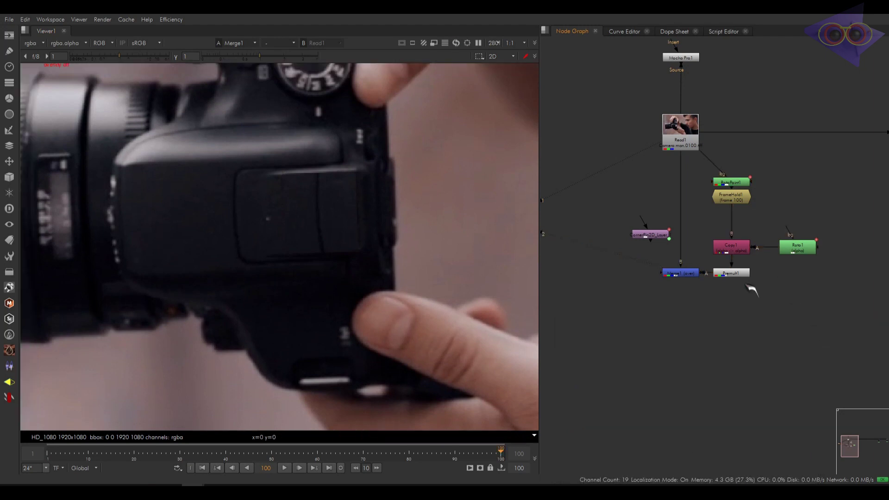
pyautogui.moveTo(455, 447); pyautogui.dragTo(369, 314)
pyautogui.scroll(-9, 368, 314)
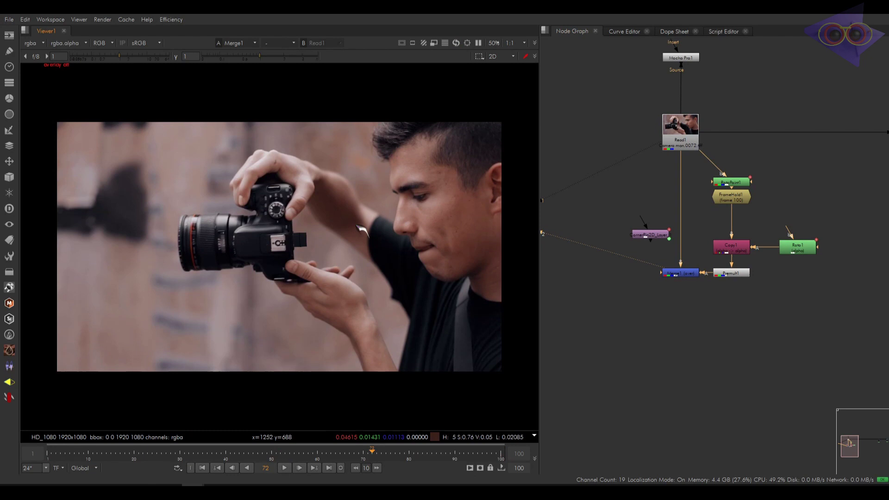
pyautogui.scroll(5, 306, 250)
pyautogui.click(502, 457)
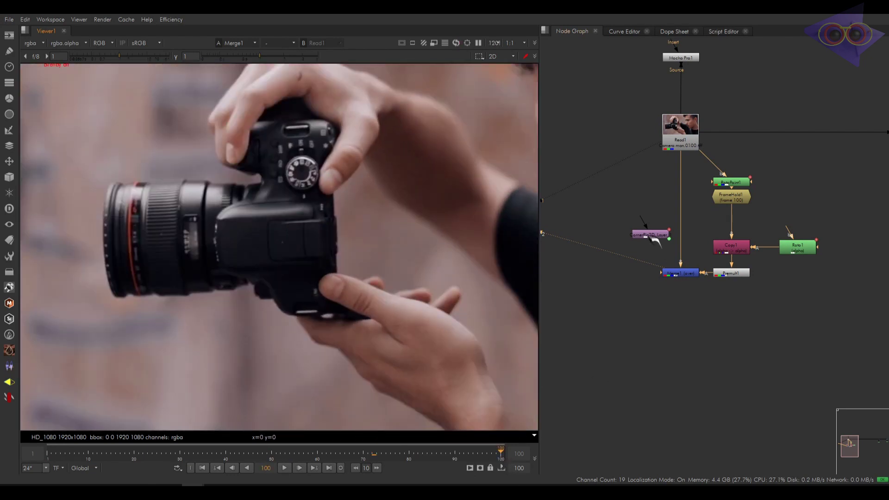
# Insert CornerPin2D_Layer between Premult1 and Merge1, with Merge1 placed under Read1.
pyautogui.moveTo(650, 238); pyautogui.dragTo(720, 320)
pyautogui.moveTo(682, 281); pyautogui.dragTo(667, 317)
pyautogui.moveTo(729, 320)
pyautogui.mouseDown()
pyautogui.moveTo(702, 293)
pyautogui.moveTo(741, 310)
pyautogui.mouseUp()
pyautogui.moveTo(683, 313); pyautogui.dragTo(698, 309)
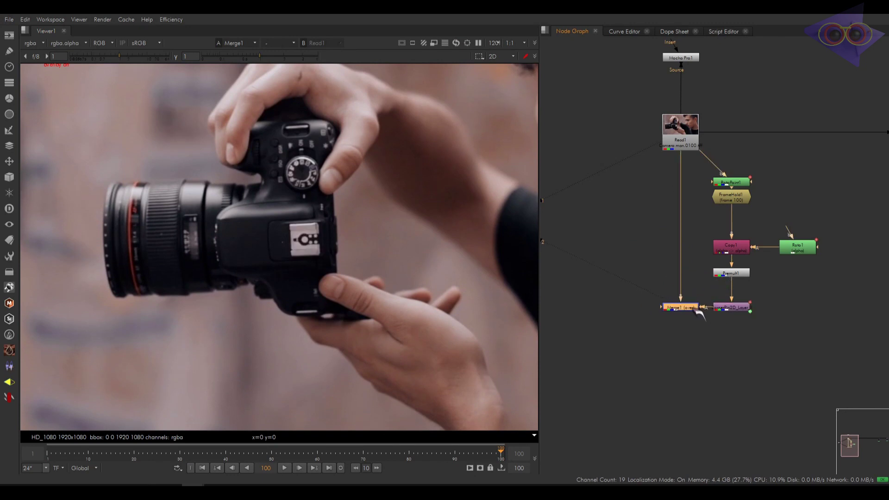
pyautogui.scroll(5, 278, 227)
pyautogui.click(734, 160)
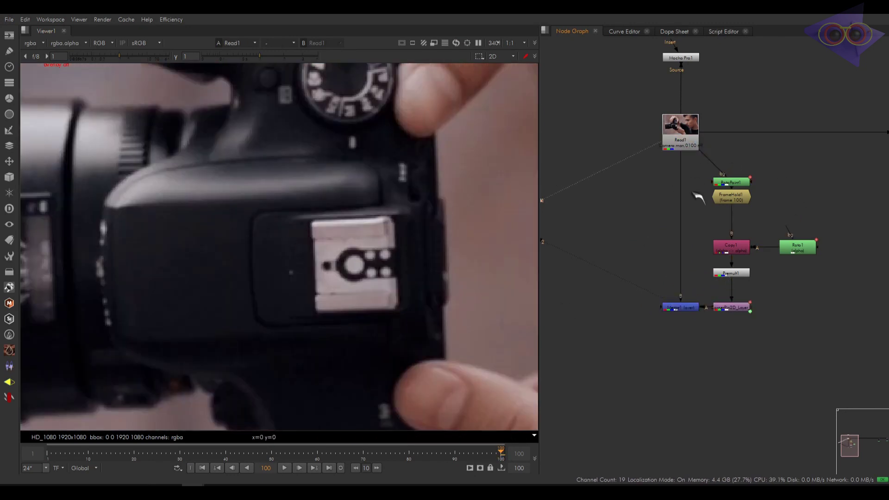
pyautogui.scroll(6, 383, 254)
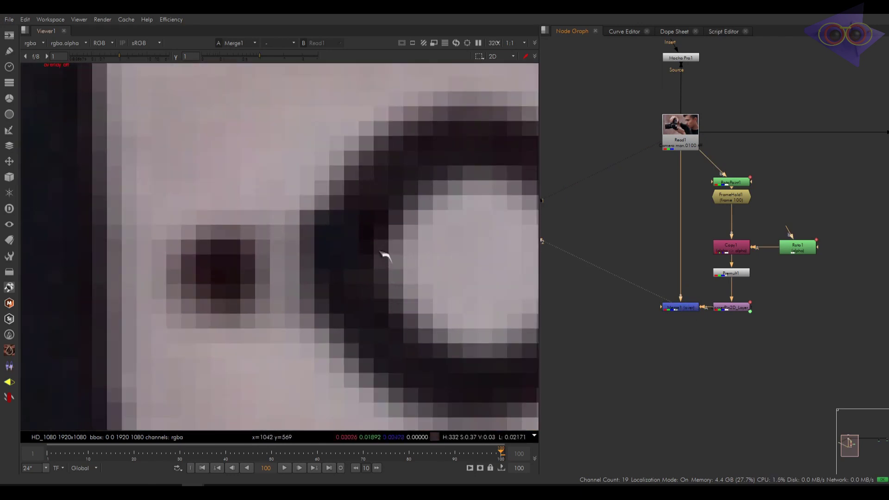
pyautogui.scroll(-4, 363, 246)
pyautogui.scroll(-4, 351, 266)
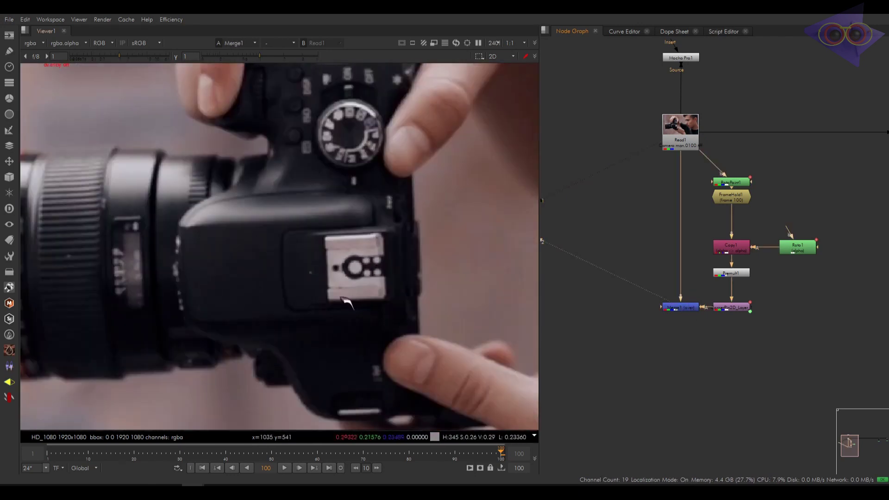
# Inspect CornerPin2D_Layer_1's To and From corner values and fit the frame in the viewer.
pyautogui.doubleClick(734, 308)
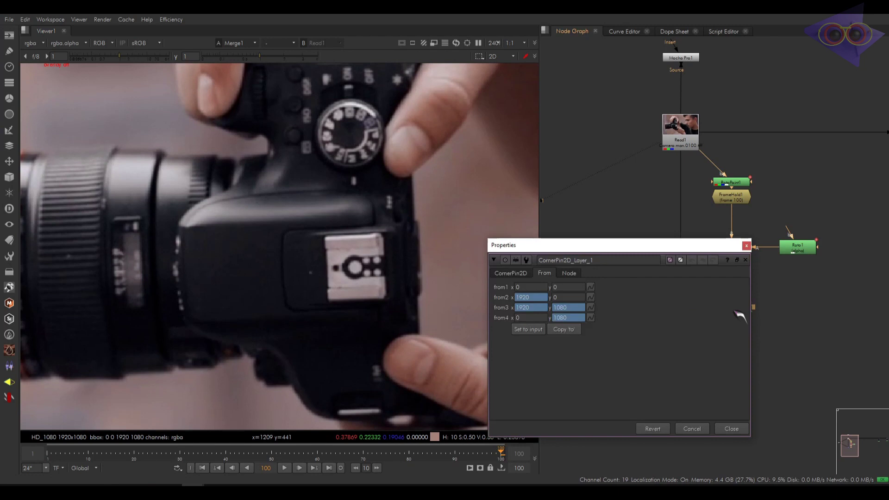
pyautogui.click(521, 275)
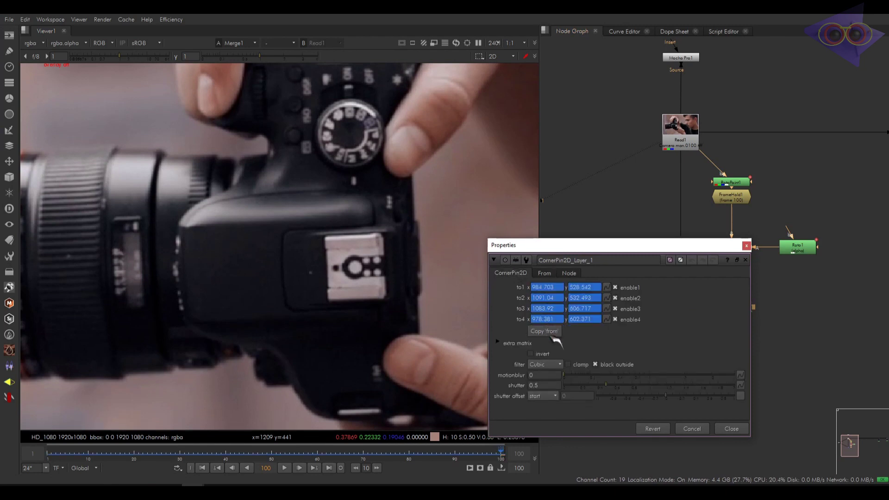
pyautogui.click(545, 274)
pyautogui.click(511, 273)
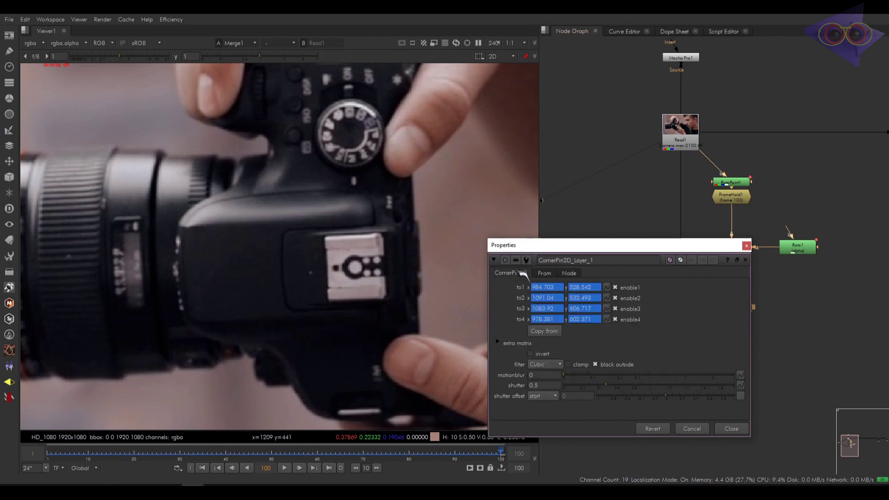
pyautogui.press('f')
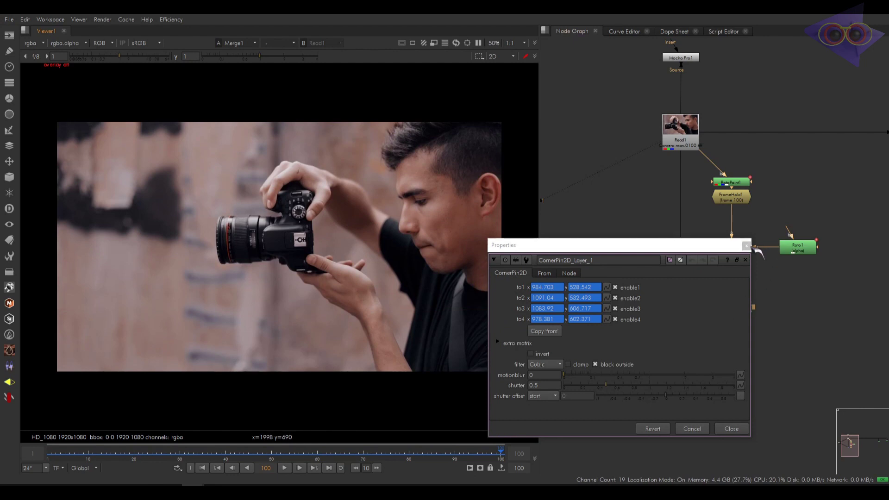
pyautogui.click(746, 245)
pyautogui.scroll(-1, 407, 258)
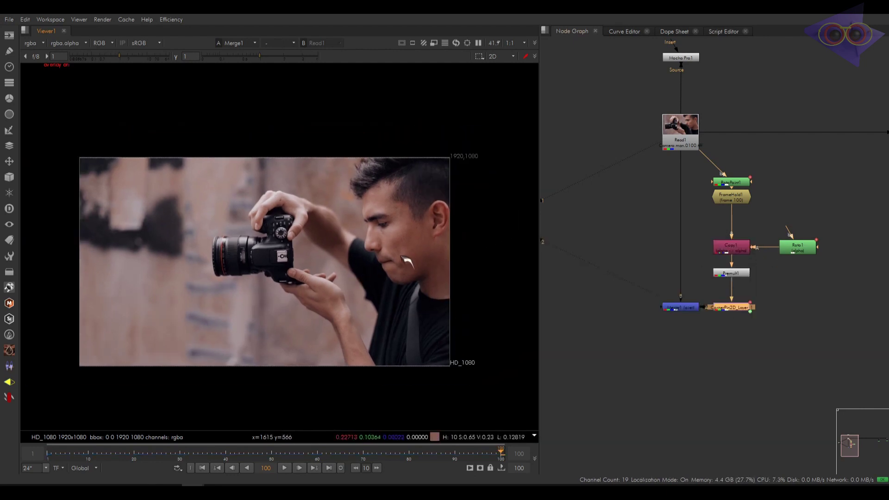
# Copy the tracked To values into the From corners and make from1 static at 984.703, 528.542.
pyautogui.doubleClick(741, 308)
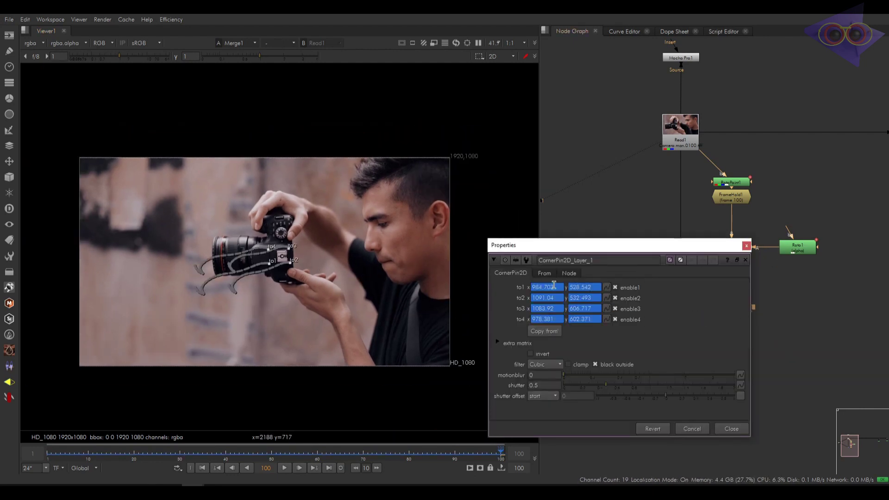
pyautogui.click(544, 274)
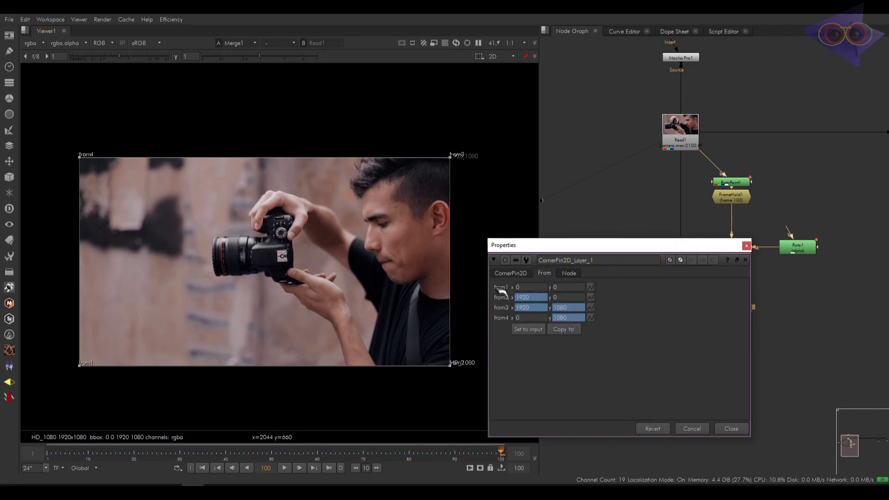
pyautogui.click(573, 328)
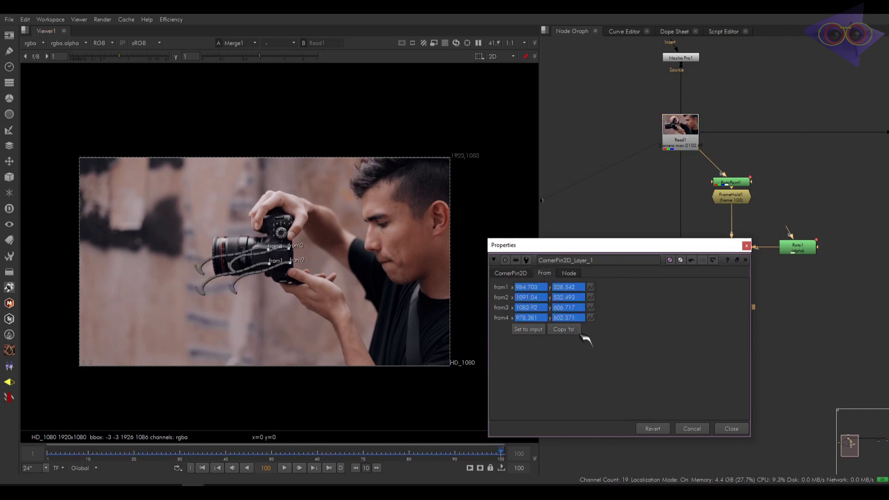
pyautogui.click(590, 287)
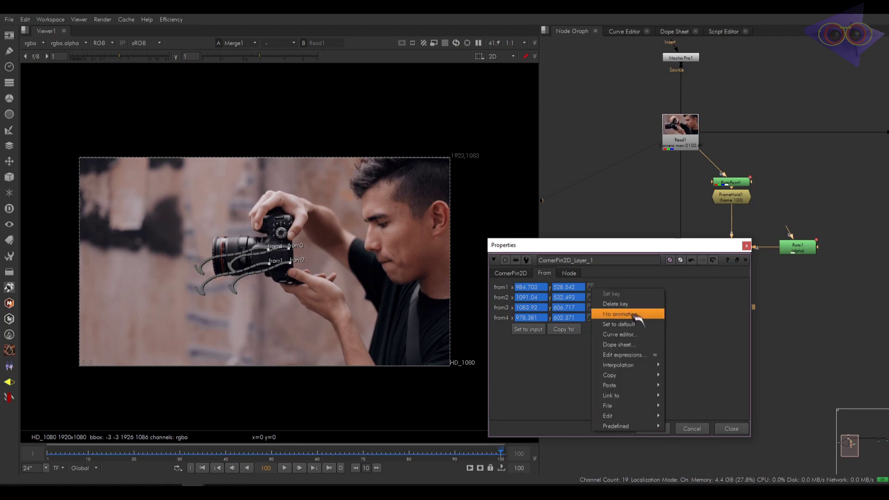
pyautogui.click(638, 315)
pyautogui.click(461, 260)
pyautogui.scroll(5, 248, 241)
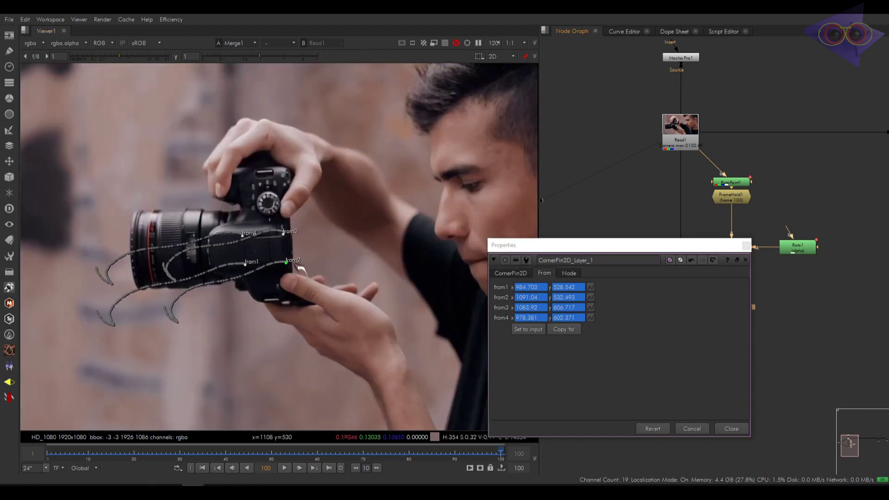
pyautogui.click(591, 287)
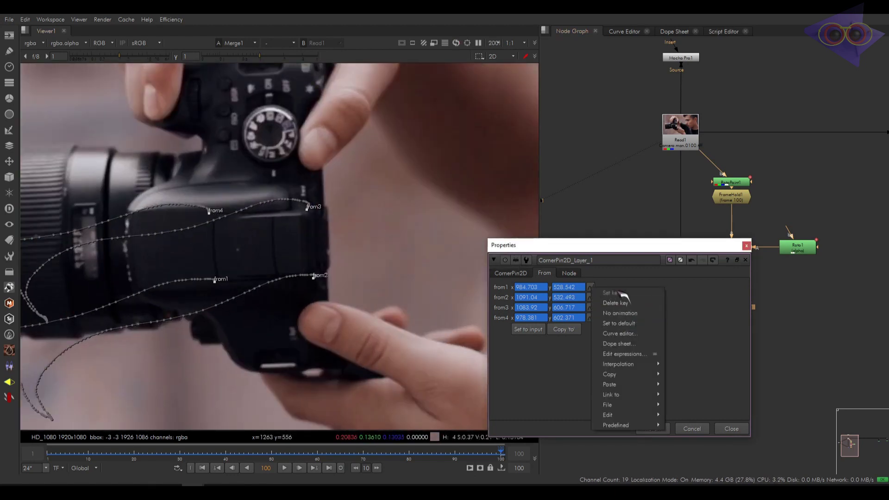
pyautogui.click(627, 314)
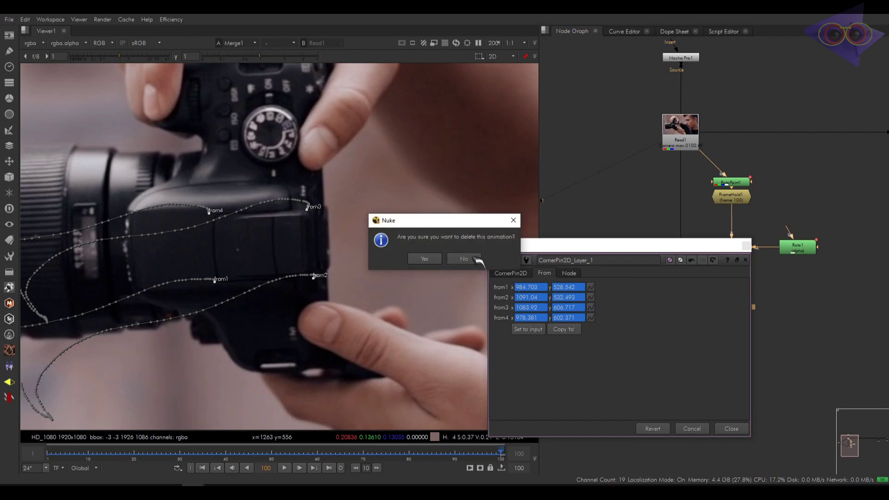
pyautogui.click(425, 259)
# Remove the animation from from2, from3 and from4, then recheck the To values.
pyautogui.click(591, 297)
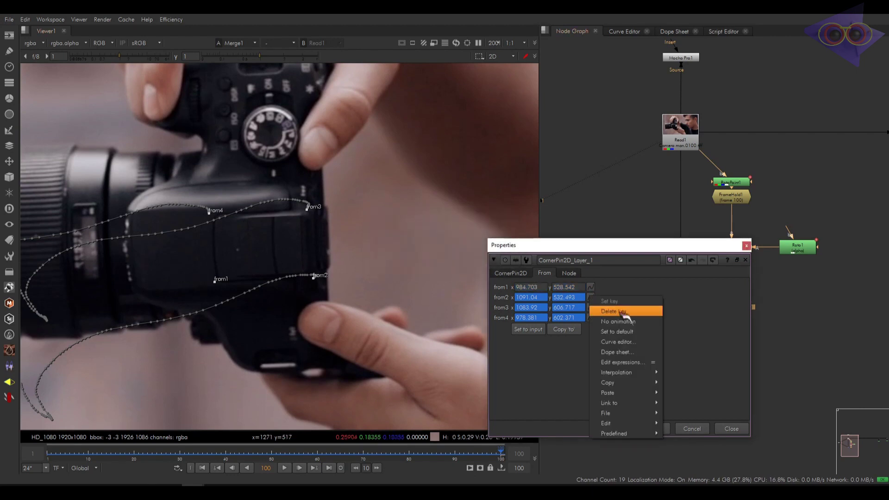
pyautogui.click(625, 324)
pyautogui.click(425, 258)
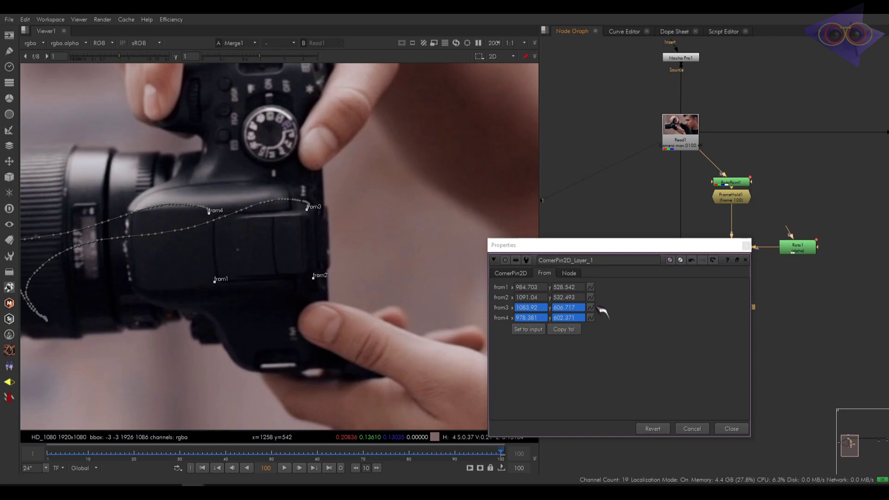
pyautogui.click(591, 308)
pyautogui.click(626, 334)
pyautogui.click(425, 259)
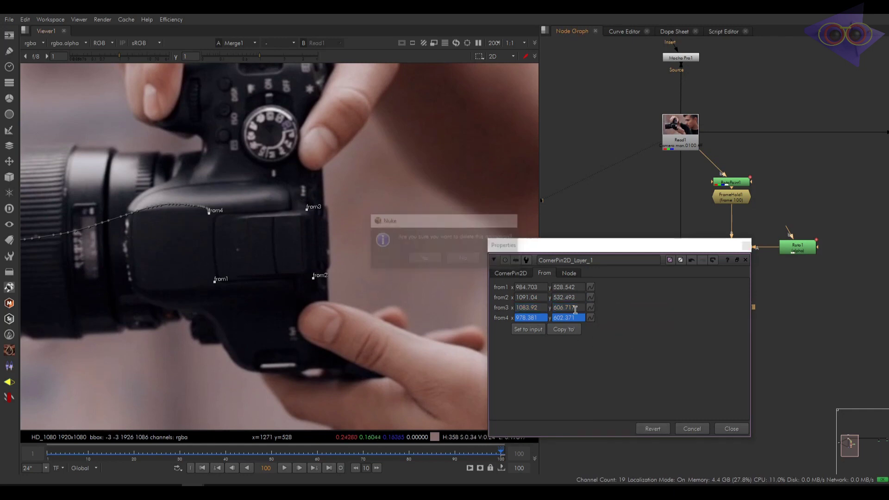
pyautogui.click(590, 318)
pyautogui.click(625, 344)
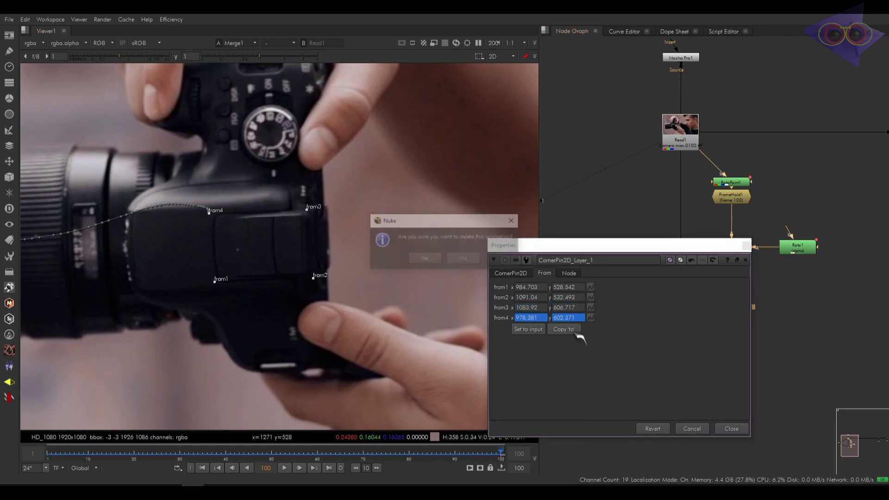
pyautogui.click(426, 259)
pyautogui.click(510, 273)
pyautogui.click(544, 273)
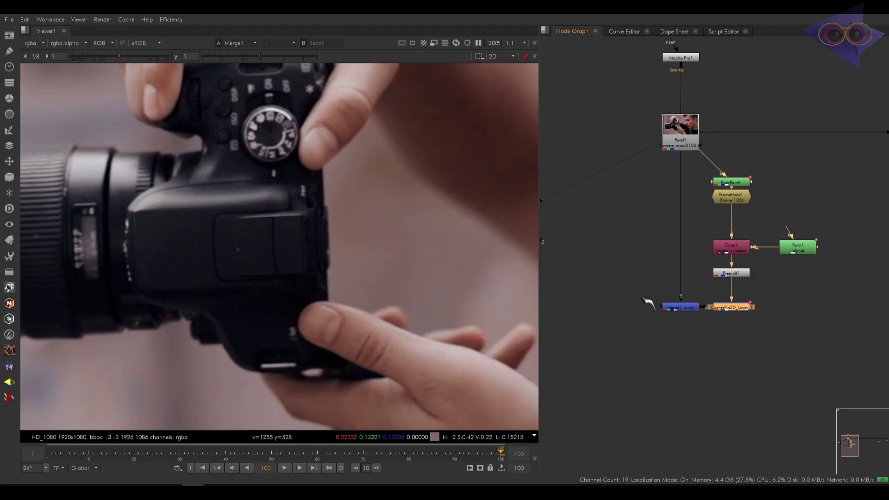
# Scrub back through the patched shot to frame 42, then pan the Node Graph to RotoPaint2 and RotoPaint3.
pyautogui.moveTo(469, 456); pyautogui.dragTo(490, 456)
pyautogui.scroll(-4, 441, 309)
pyautogui.scroll(4, 169, 425)
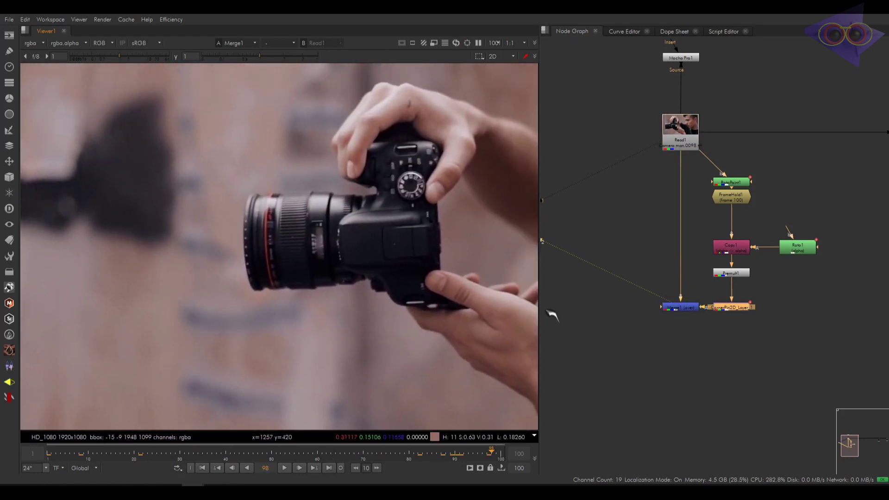
pyautogui.moveTo(774, 310); pyautogui.dragTo(772, 341, button='middle')
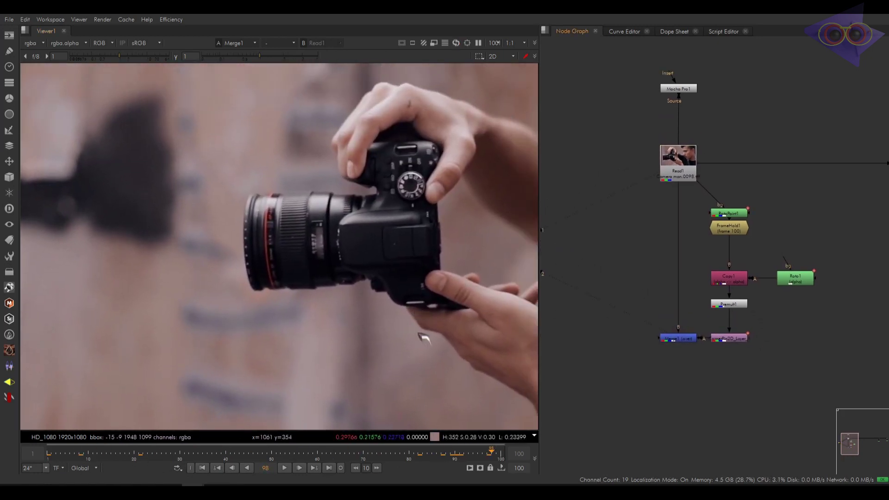
pyautogui.moveTo(685, 199); pyautogui.dragTo(780, 280, button='middle')
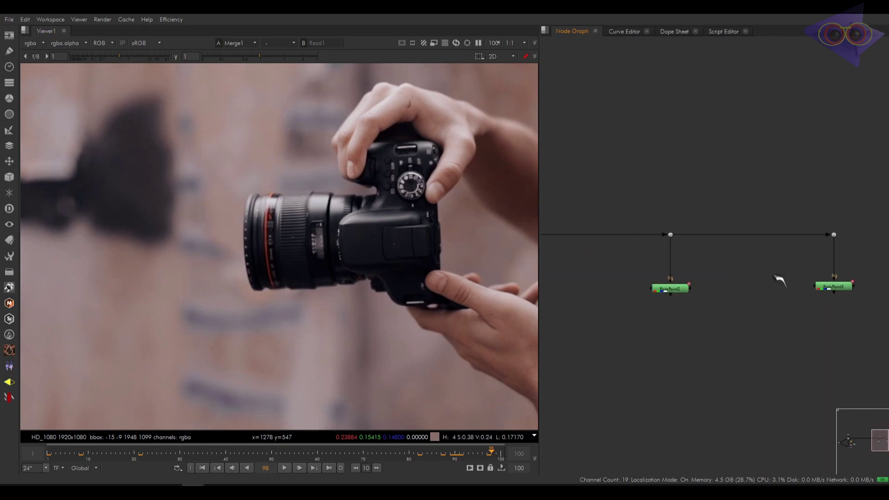
# View RotoPaint2's clone-paint result at frame 40.
pyautogui.scroll(2, 695, 289)
pyautogui.doubleClick(669, 287)
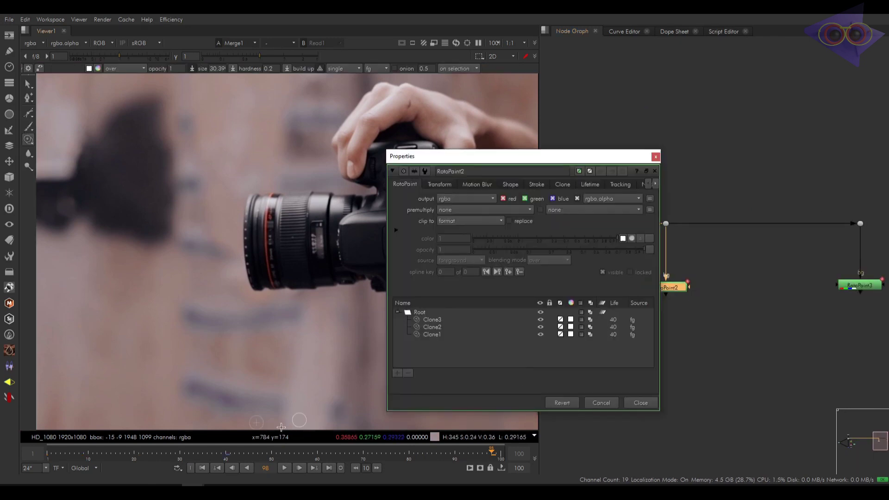
pyautogui.click(226, 453)
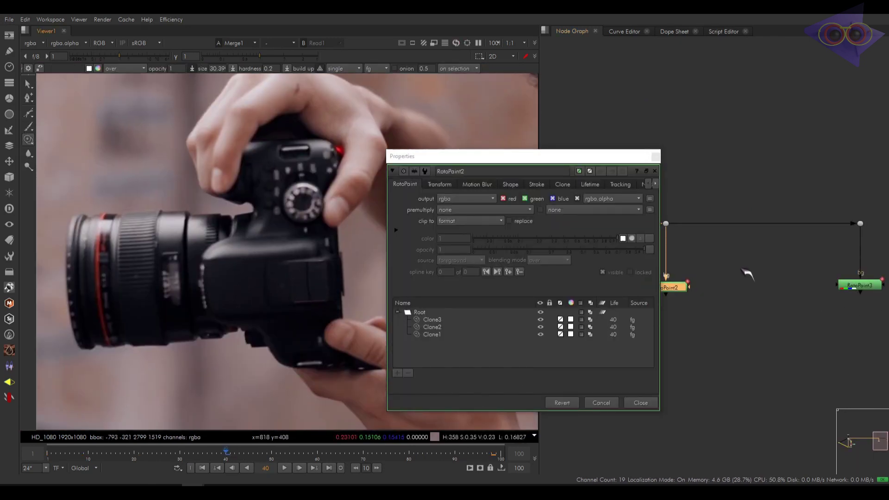
pyautogui.press('1')
pyautogui.click(821, 324)
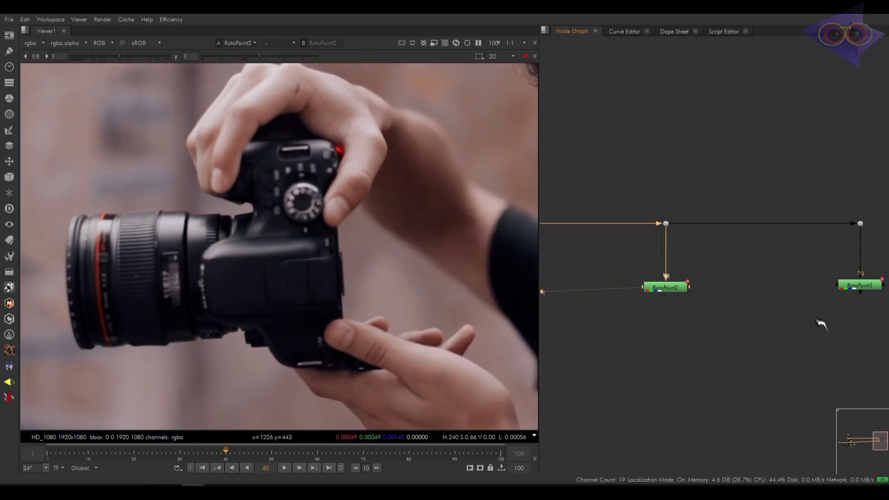
# View RotoPaint3's output at frame 1, close its settings and zoom out the Node Graph.
pyautogui.moveTo(821, 324); pyautogui.dragTo(701, 323, button='middle')
pyautogui.moveTo(700, 323); pyautogui.dragTo(800, 264)
pyautogui.press('1')
pyautogui.click(799, 264)
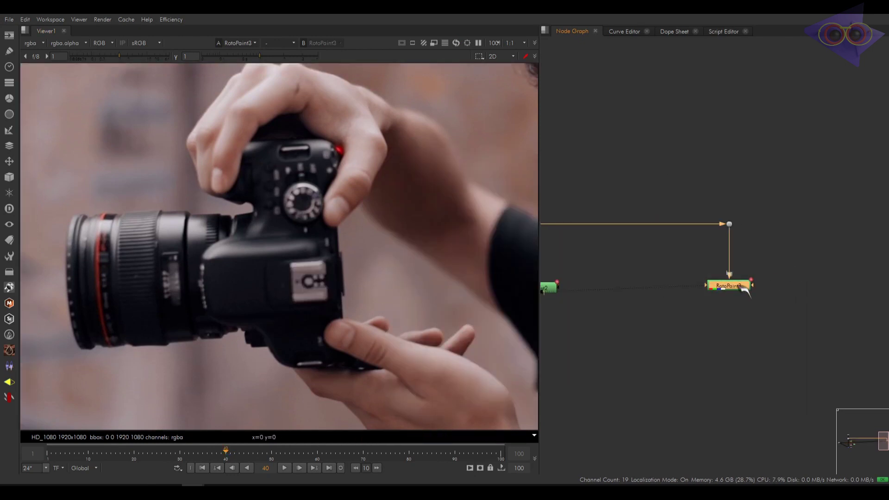
pyautogui.doubleClick(743, 286)
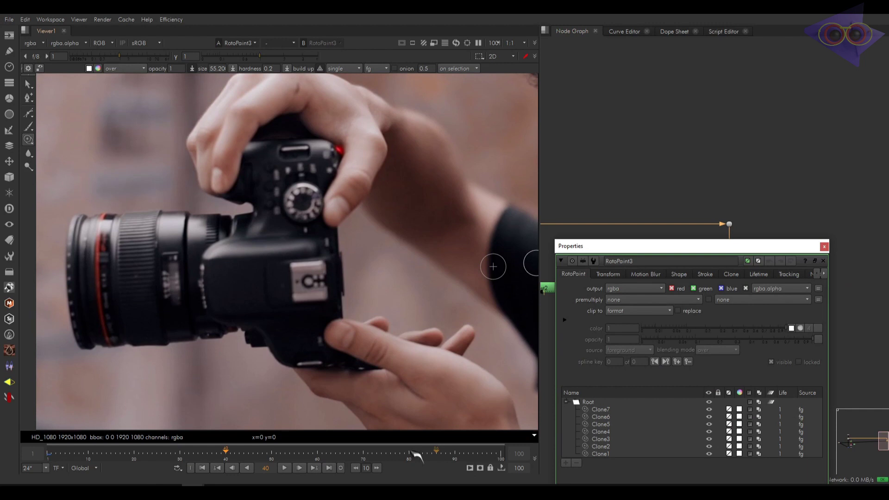
pyautogui.click(217, 468)
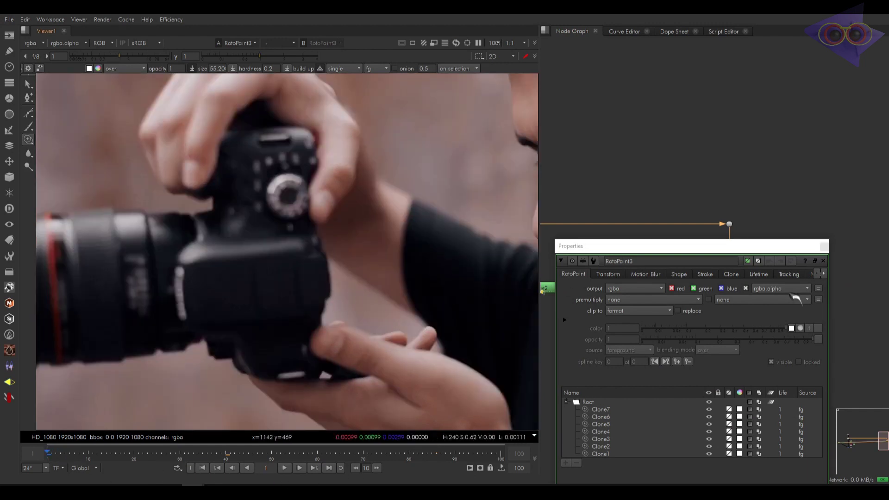
pyautogui.click(824, 245)
pyautogui.click(654, 324)
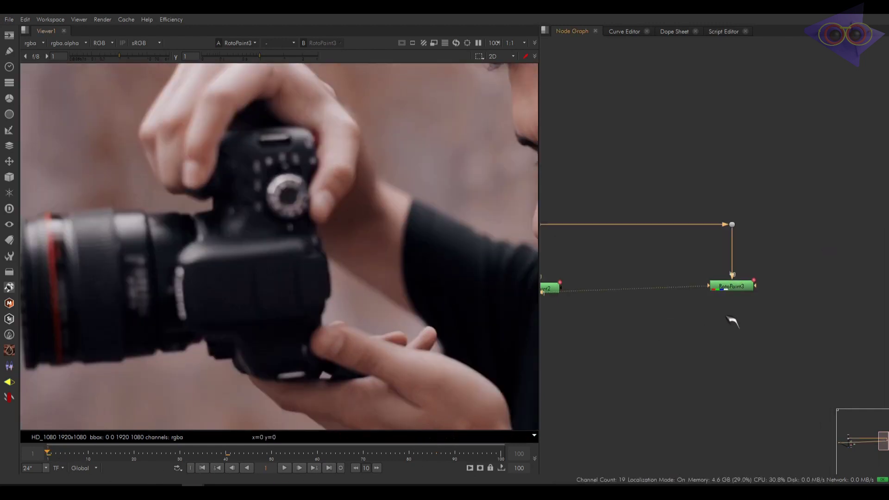
pyautogui.scroll(-2, 734, 299)
pyautogui.scroll(-2, 882, 274)
pyautogui.scroll(2, 639, 255)
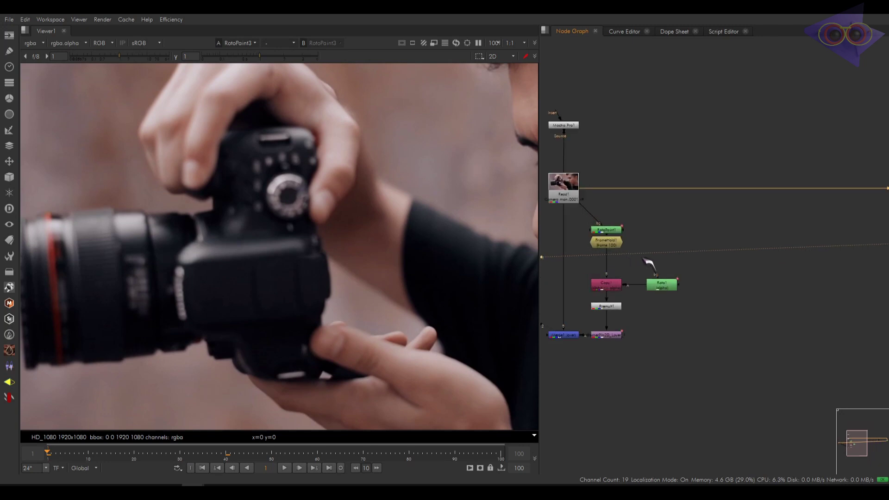
# Add a FrameHold node (FrameHold2) below RotoPaint2.
pyautogui.click(606, 242)
pyautogui.moveTo(774, 297); pyautogui.dragTo(686, 277, button='middle')
pyautogui.scroll(2, 686, 276)
pyautogui.click(704, 244)
pyautogui.press('Tab')
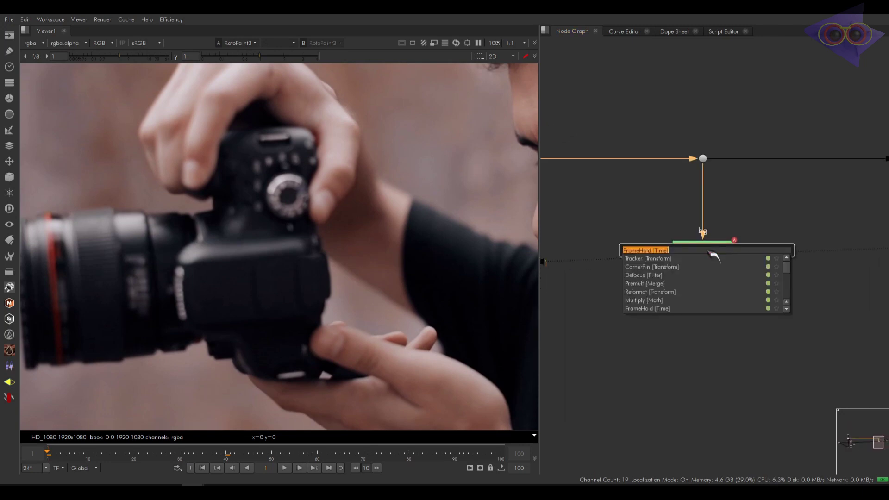
pyautogui.write('fra')
pyautogui.press('Down')
pyautogui.press('Return')
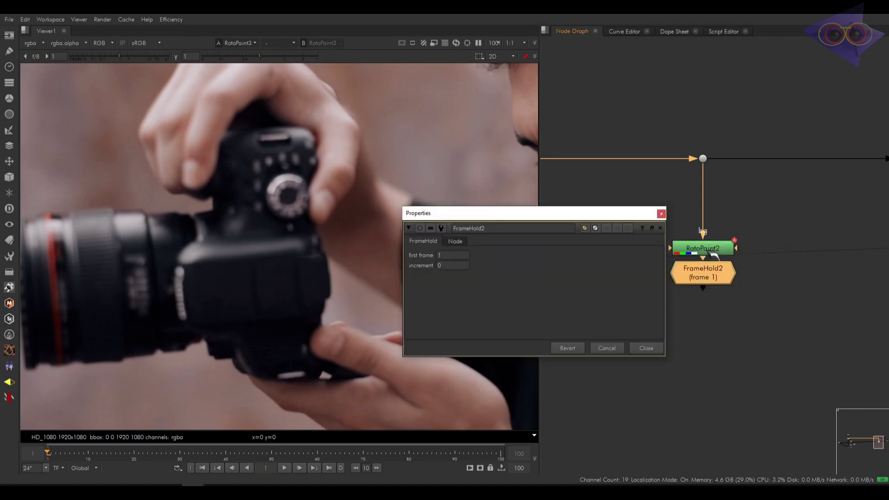
pyautogui.click(662, 213)
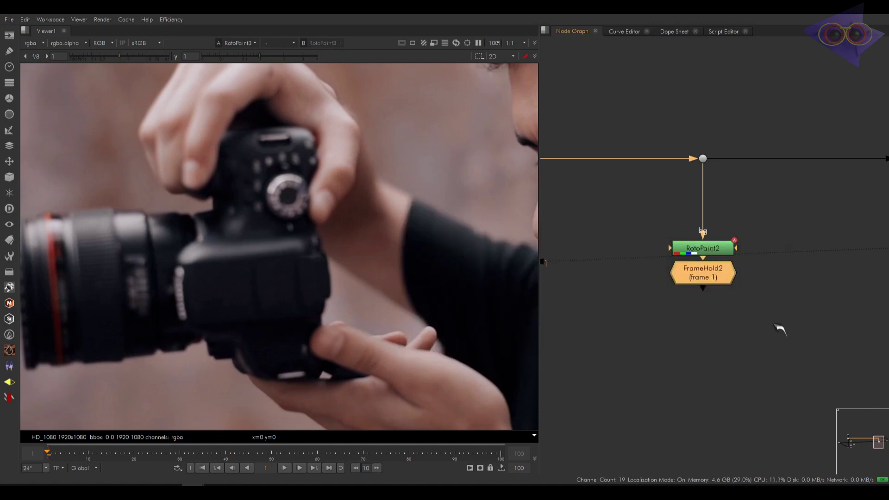
pyautogui.hotkey('ctrl', 'z')
# Add a FrameHold3 node below RotoPaint3, holding frame 1.
pyautogui.click(741, 243)
pyautogui.press('Tab')
pyautogui.write('fra')
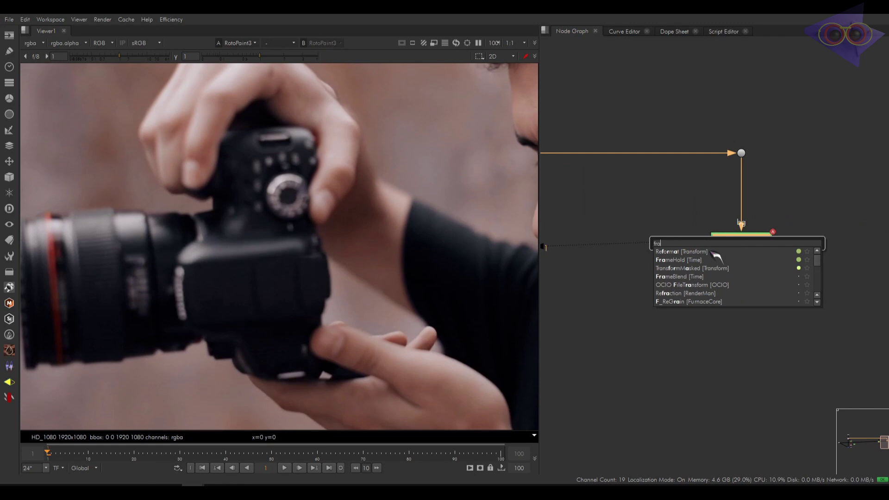
pyautogui.click(691, 261)
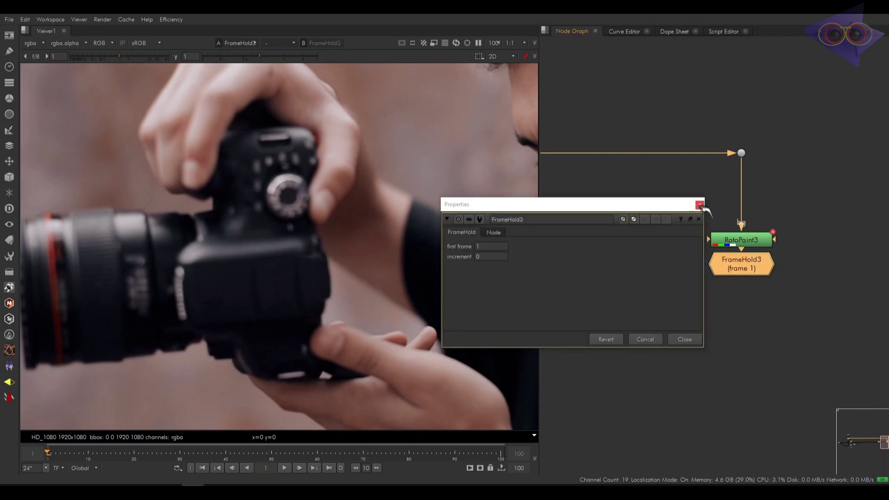
pyautogui.click(700, 204)
# Set FrameHold2 to hold frame 40 and close the RotoPaint2 and FrameHold2 settings.
pyautogui.moveTo(770, 308); pyautogui.dragTo(687, 306, button='middle')
pyautogui.doubleClick(661, 239)
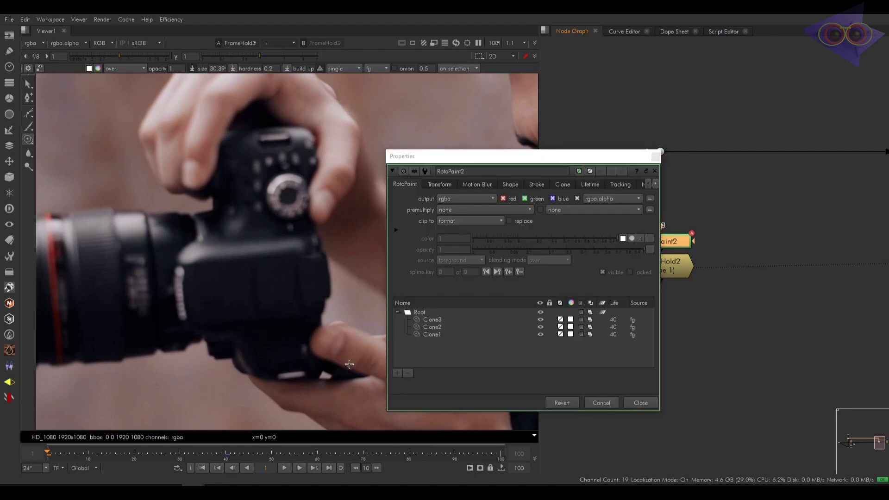
pyautogui.click(226, 452)
pyautogui.click(696, 274)
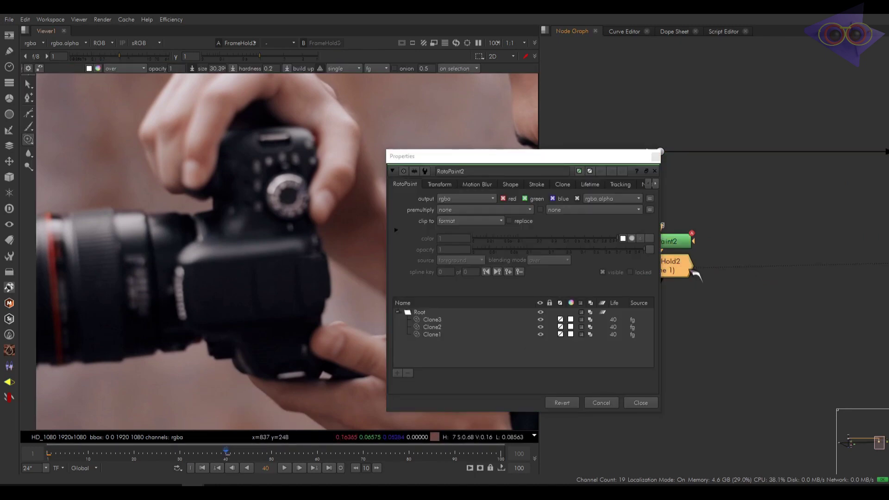
pyautogui.doubleClick(681, 266)
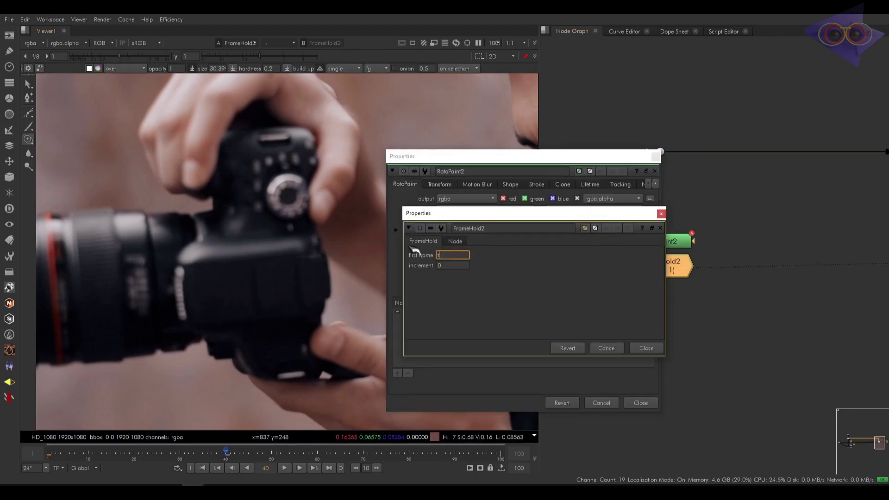
pyautogui.click(647, 348)
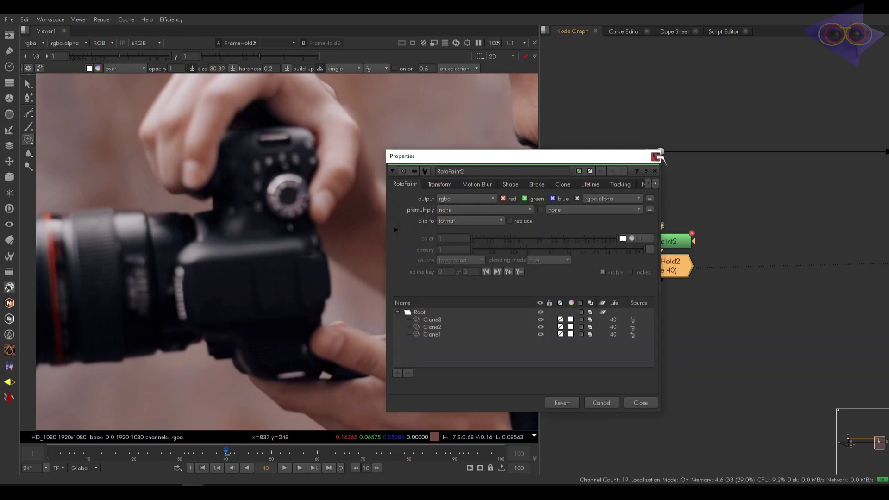
pyautogui.click(655, 156)
pyautogui.scroll(-3, 708, 306)
# Duplicate the five-node patch branch and place the copy beside the second branch.
pyautogui.moveTo(709, 305); pyautogui.dragTo(788, 363, button='middle')
pyautogui.scroll(-2, 787, 363)
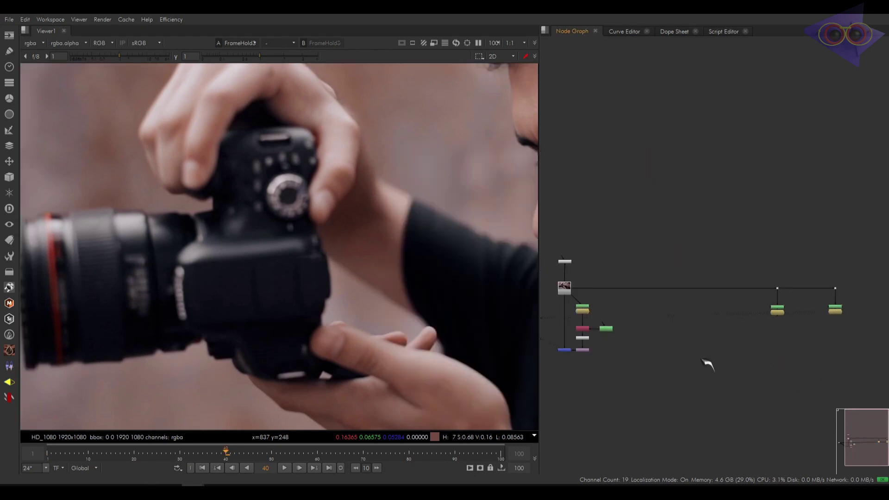
pyautogui.moveTo(640, 325); pyautogui.dragTo(558, 355)
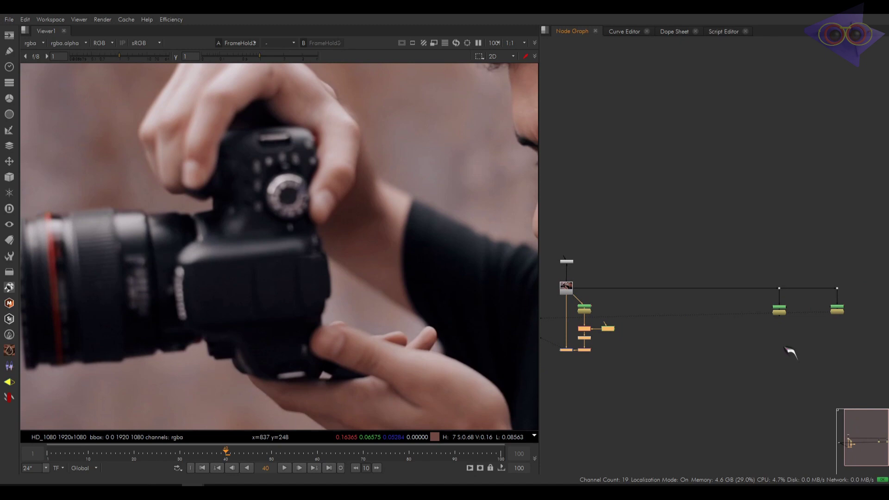
pyautogui.hotkey('ctrl', 'x')
pyautogui.hotkey('ctrl', 'v')
pyautogui.scroll(3, 785, 348)
pyautogui.moveTo(736, 335); pyautogui.dragTo(783, 291)
# Connect the pasted Copy node to FrameHold2 and view the Merge2 composite with the square patch.
pyautogui.moveTo(779, 391); pyautogui.dragTo(796, 387)
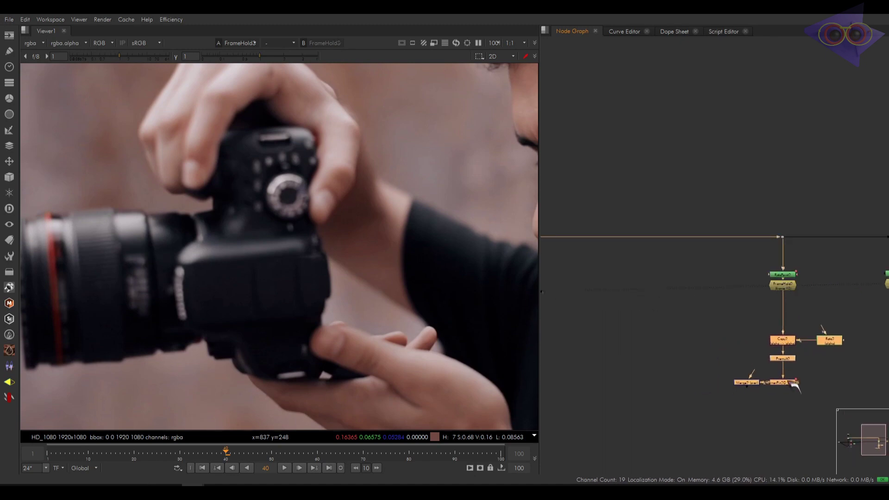
pyautogui.scroll(-4, 795, 387)
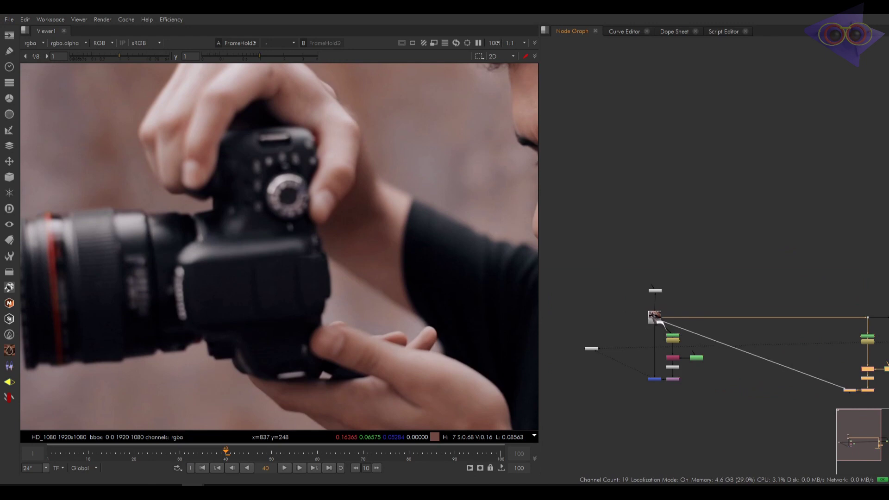
pyautogui.moveTo(628, 313); pyautogui.dragTo(555, 296, button='middle')
pyautogui.scroll(4, 734, 359)
pyautogui.press('1')
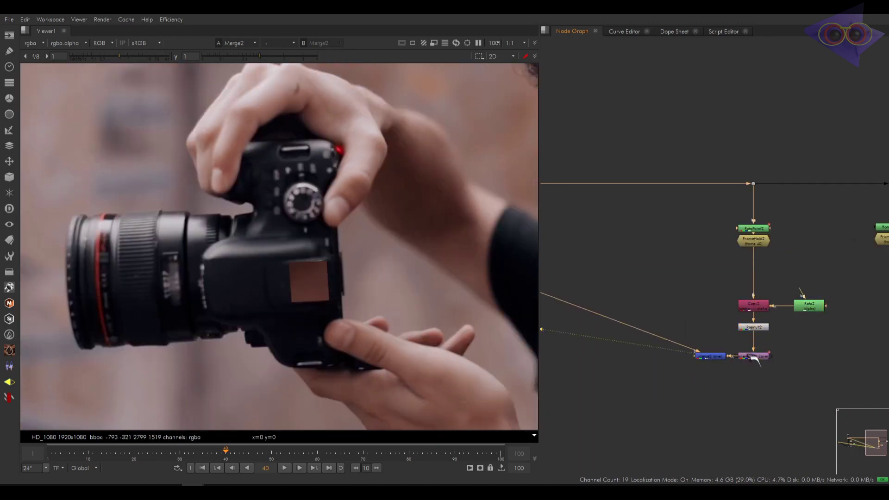
pyautogui.click(814, 305)
pyautogui.doubleClick(815, 307)
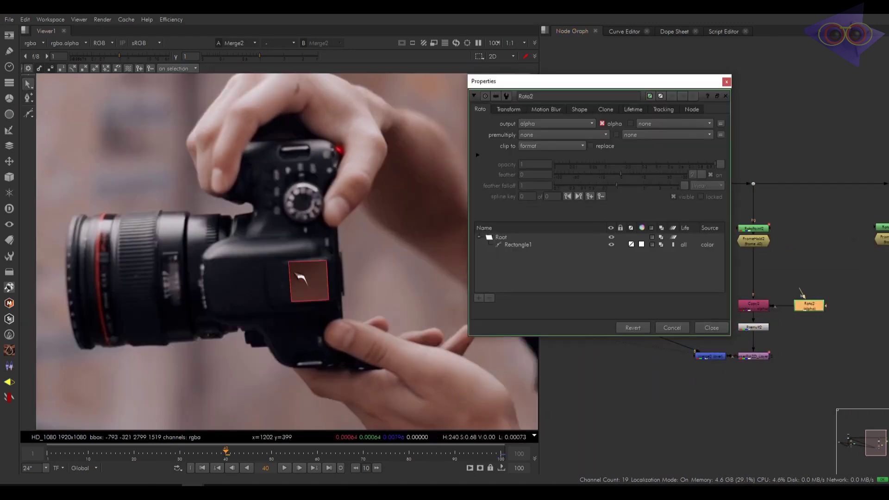
pyautogui.click(726, 82)
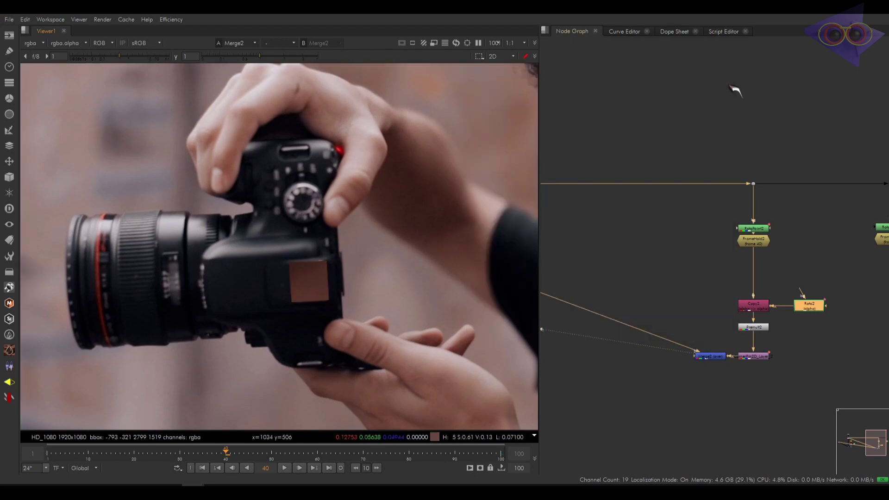
pyautogui.scroll(-2, 351, 302)
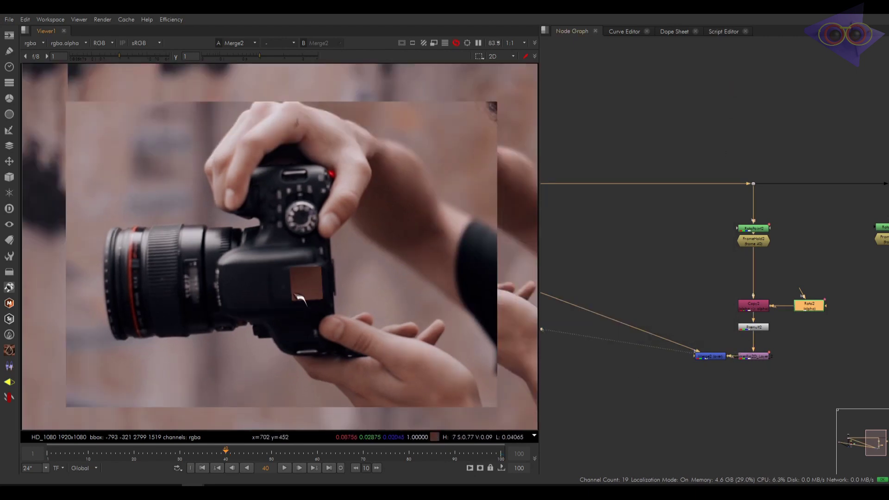
# Copy CornerPin2D_Layer_2's tracked 'to' corners into its 'from' corners.
pyautogui.doubleClick(768, 355)
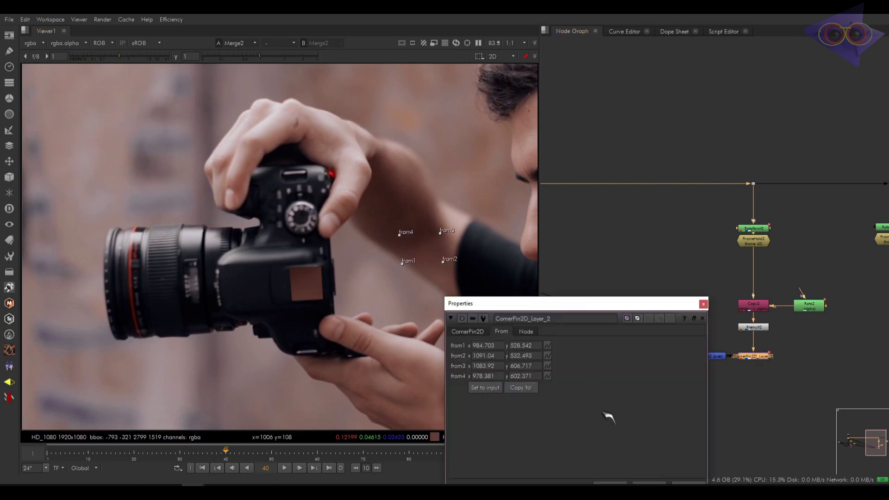
pyautogui.scroll(3, 766, 249)
pyautogui.click(469, 332)
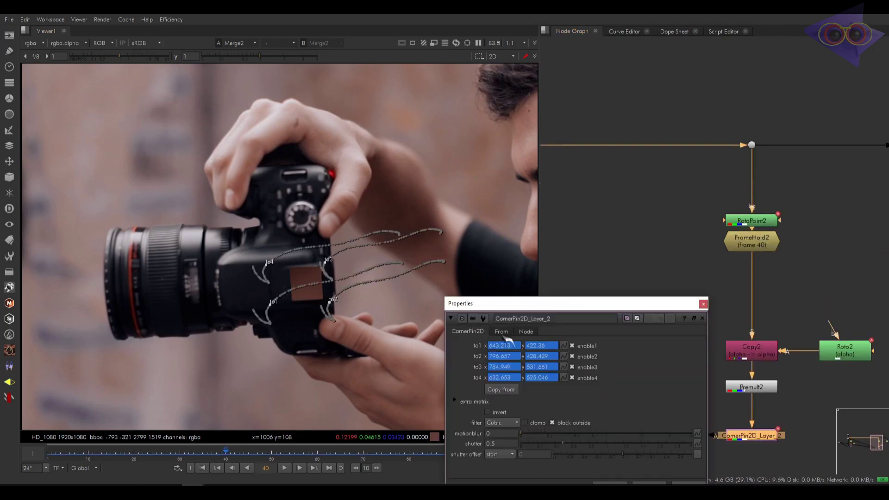
pyautogui.click(505, 334)
pyautogui.click(473, 333)
pyautogui.click(502, 333)
pyautogui.click(529, 391)
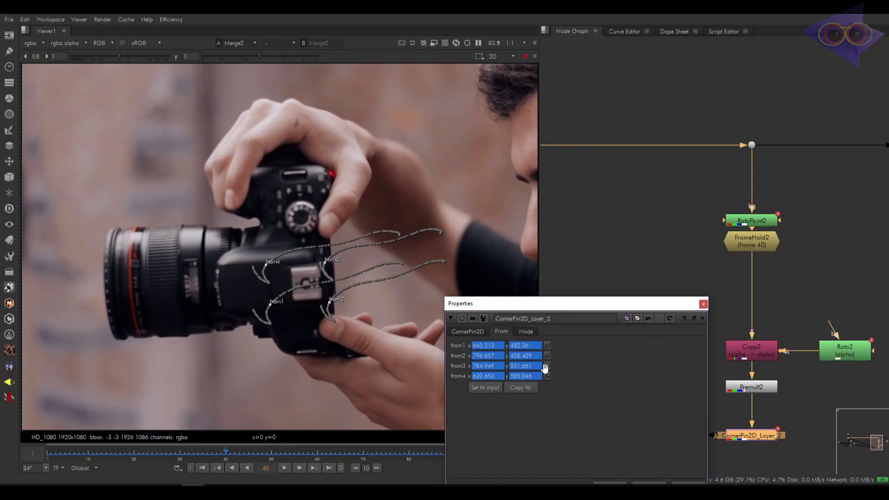
# Remove animation from from1 through from4, leaving the 'to' corners animated, then close the panel.
pyautogui.rightClick(546, 343)
pyautogui.click(577, 369)
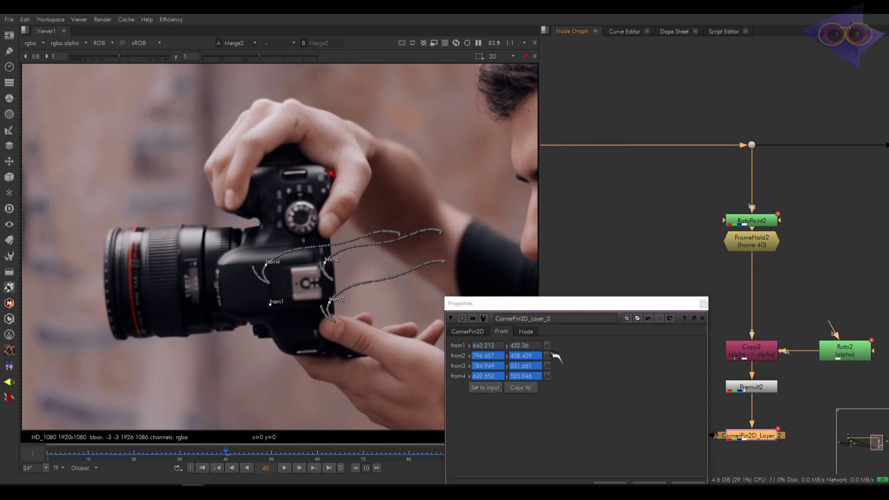
pyautogui.rightClick(548, 356)
pyautogui.click(577, 378)
pyautogui.rightClick(548, 366)
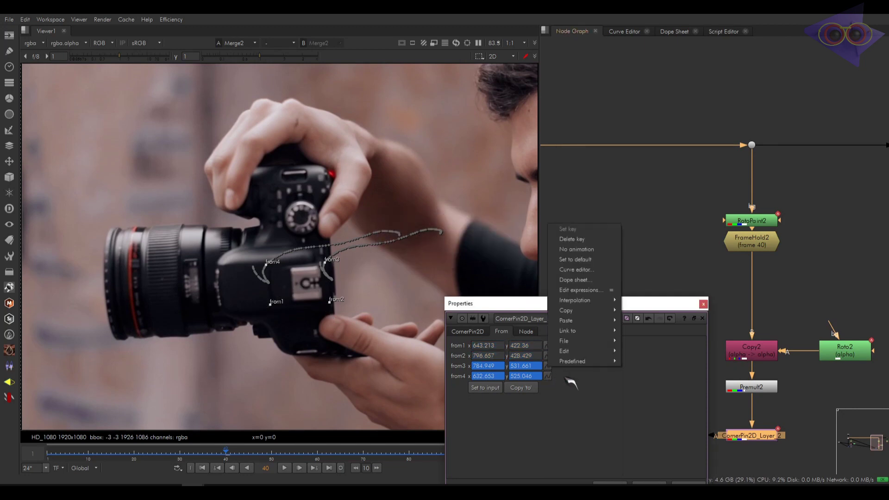
pyautogui.click(576, 249)
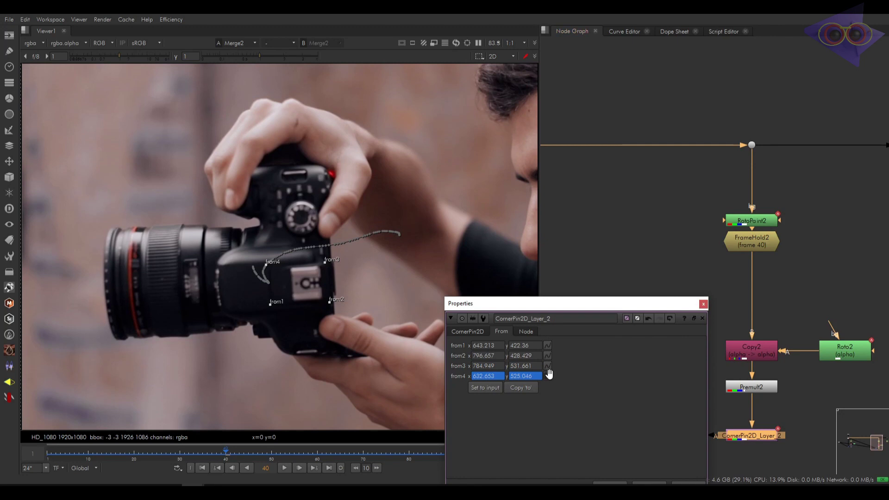
pyautogui.rightClick(549, 373)
pyautogui.click(576, 266)
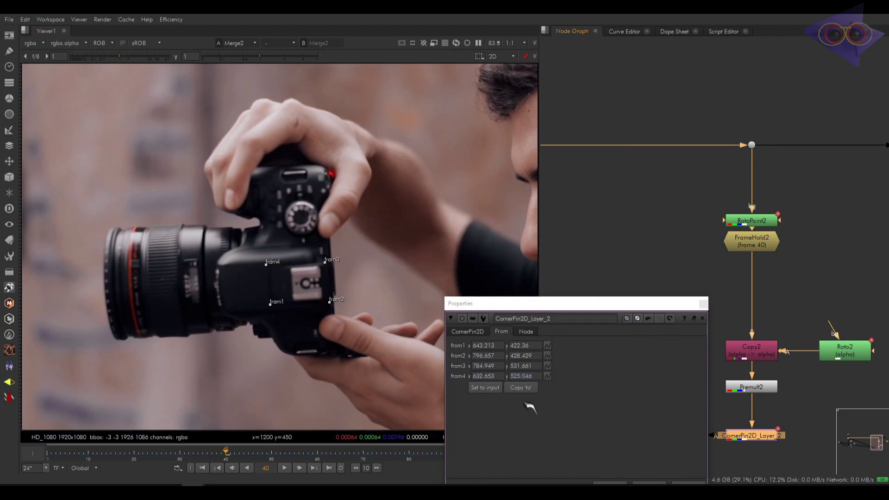
pyautogui.click(468, 331)
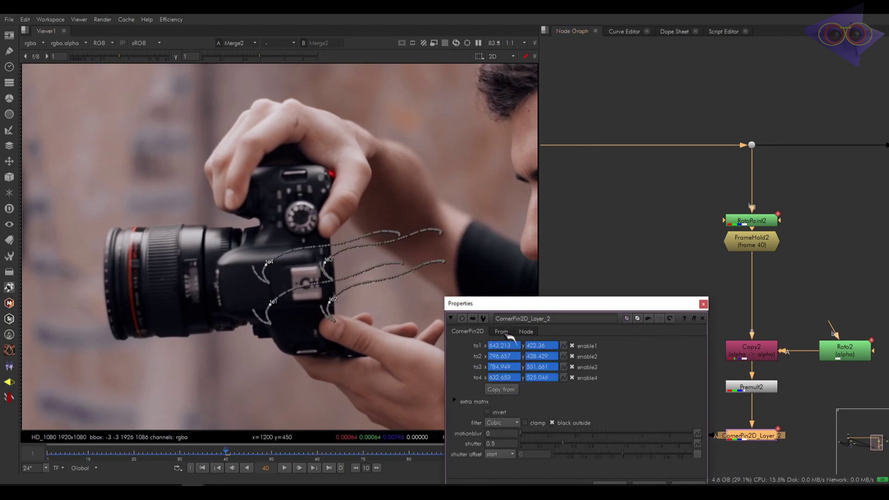
pyautogui.click(703, 304)
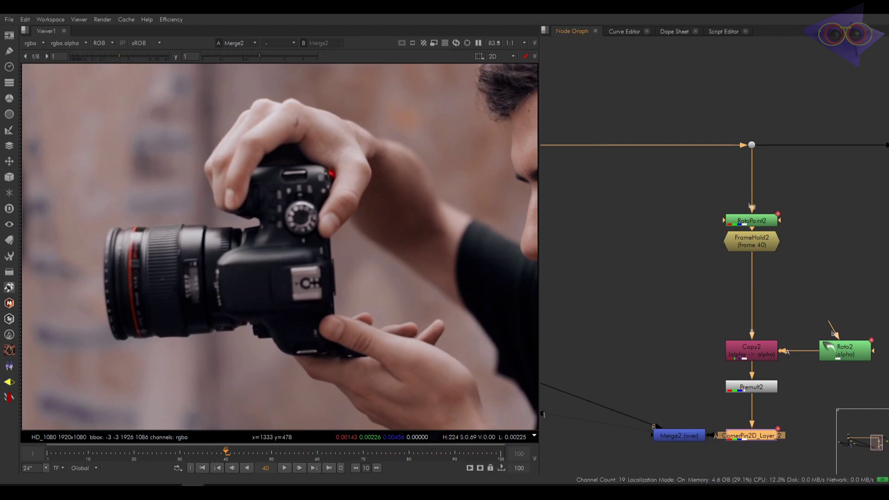
# Move and reshape Roto2's Rectangle1 mask to fit over the camera's hot shoe.
pyautogui.doubleClick(845, 351)
pyautogui.scroll(4, 424, 248)
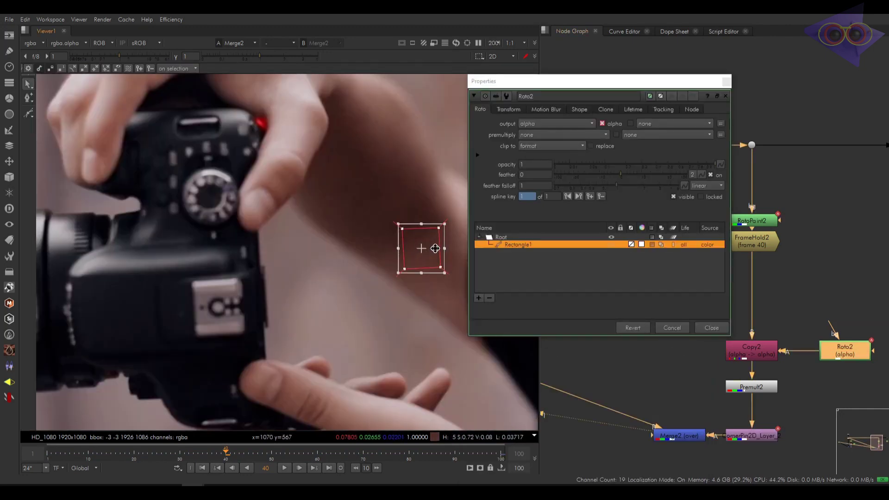
pyautogui.moveTo(278, 231); pyautogui.dragTo(278, 123, button='middle')
pyautogui.moveTo(438, 236); pyautogui.dragTo(174, 278)
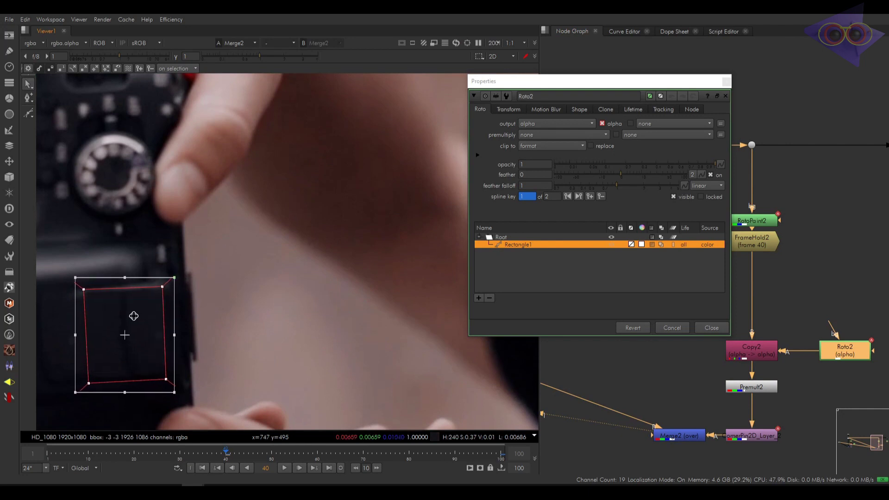
pyautogui.moveTo(166, 379); pyautogui.dragTo(171, 374)
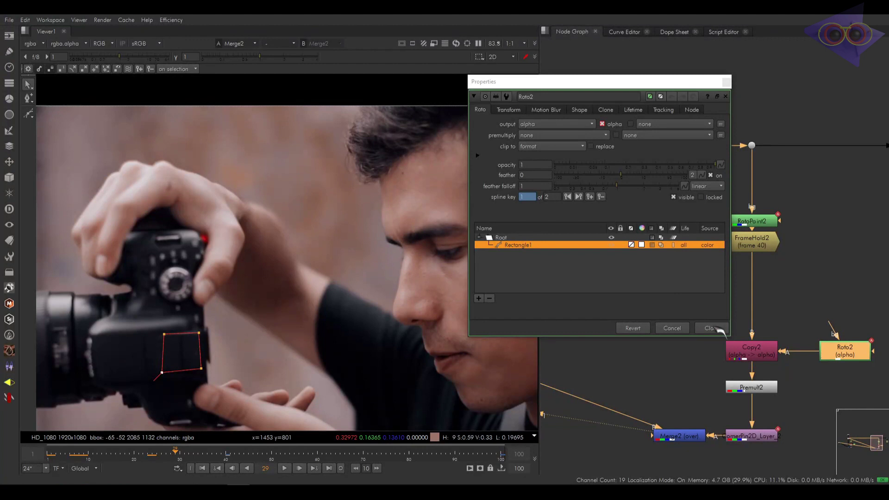
pyautogui.moveTo(164, 333); pyautogui.dragTo(162, 334)
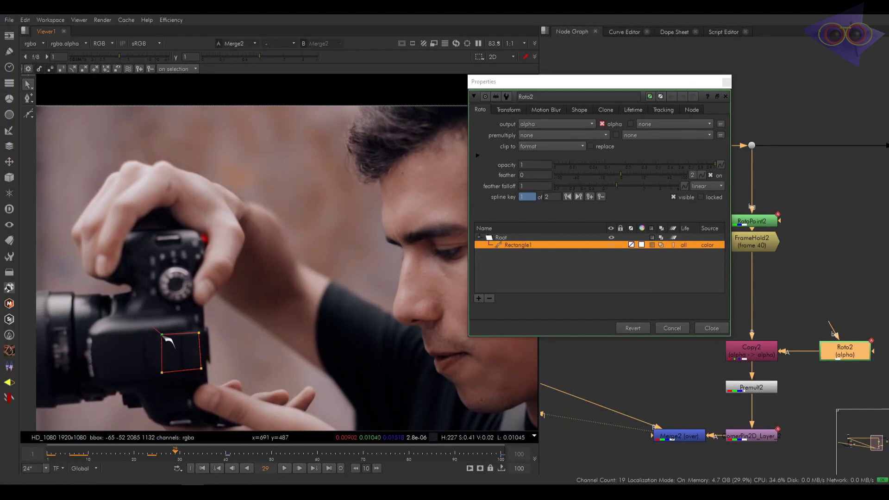
pyautogui.click(711, 328)
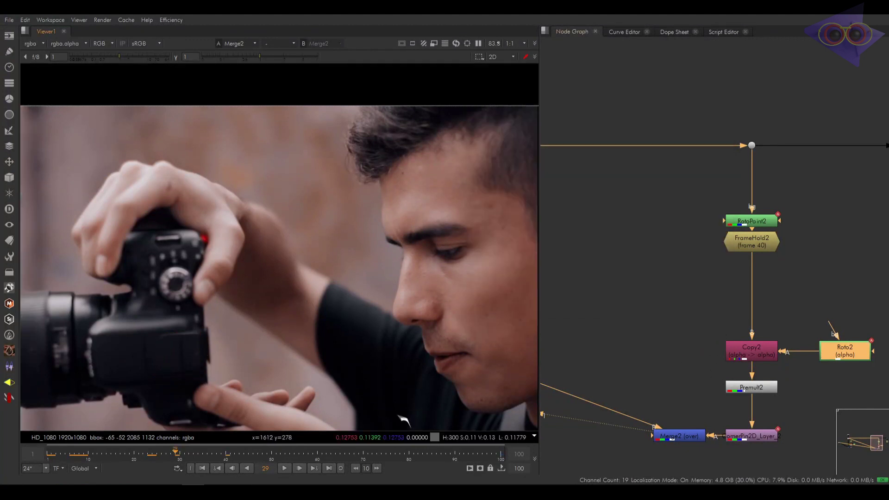
# Adjust the rectangle's points on frames 29 and 30, deleting the extra shape keys.
pyautogui.click(180, 455)
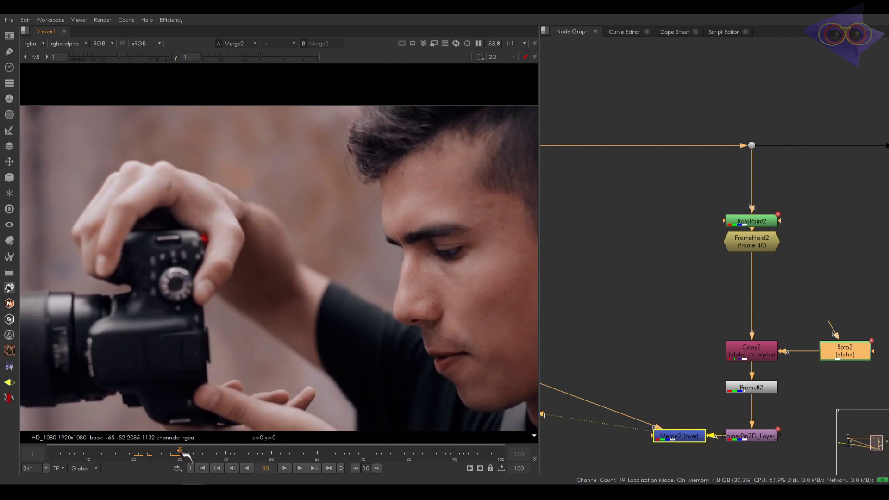
pyautogui.doubleClick(857, 356)
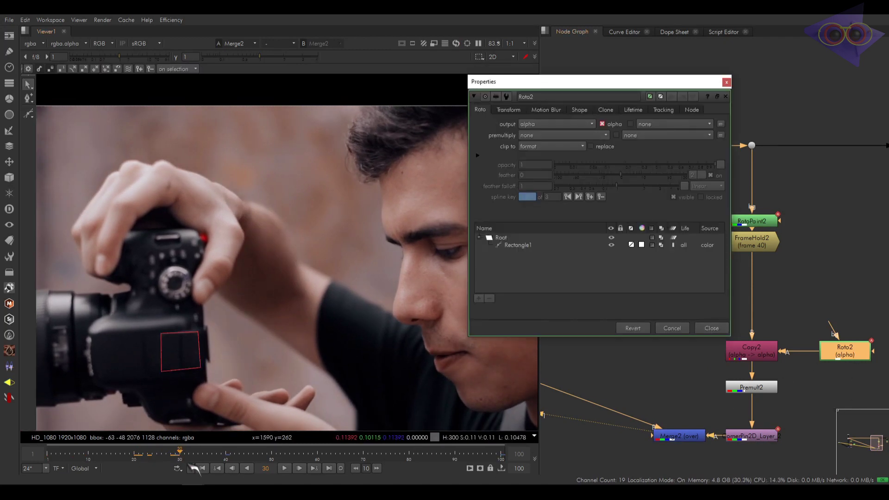
pyautogui.press('Left')
pyautogui.hotkey('ctrl', 'a')
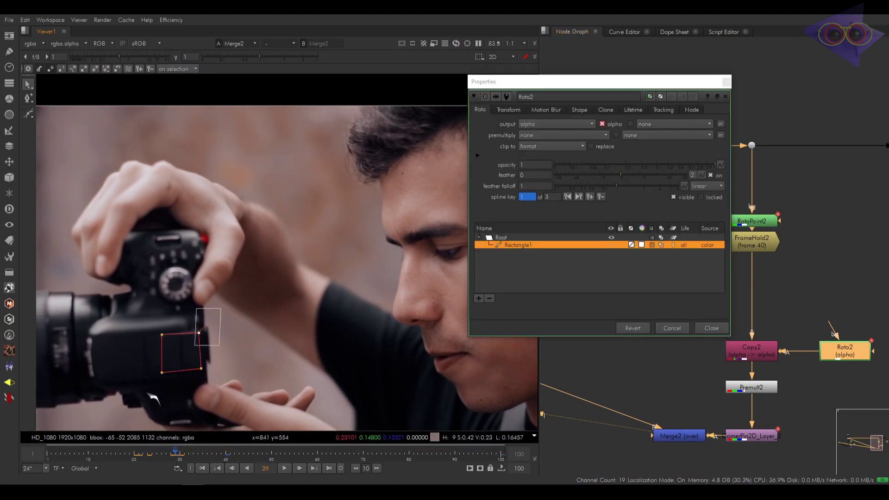
pyautogui.scroll(5, 187, 365)
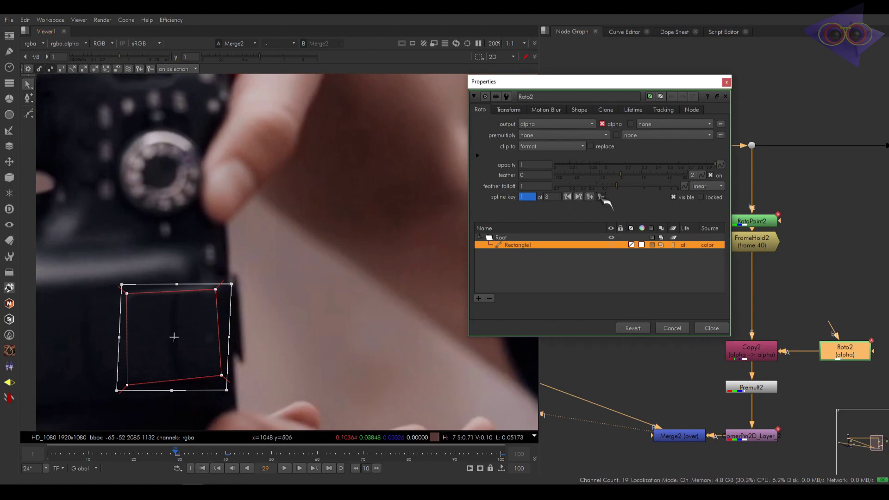
pyautogui.click(601, 197)
pyautogui.press('Right')
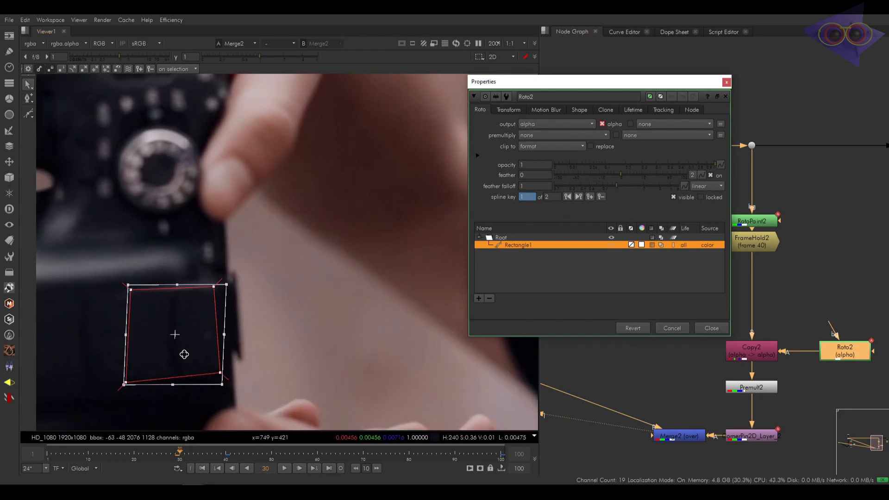
pyautogui.moveTo(185, 353); pyautogui.dragTo(182, 349)
pyautogui.moveTo(134, 287); pyautogui.dragTo(128, 290)
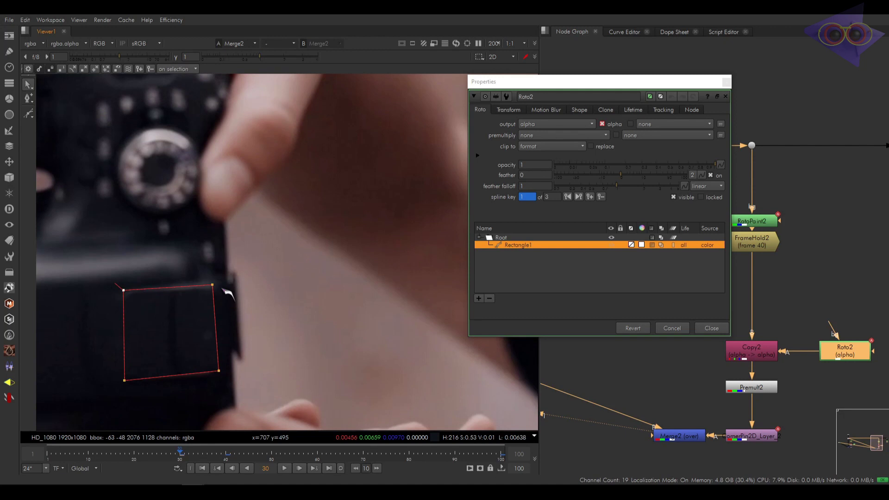
pyautogui.click(601, 197)
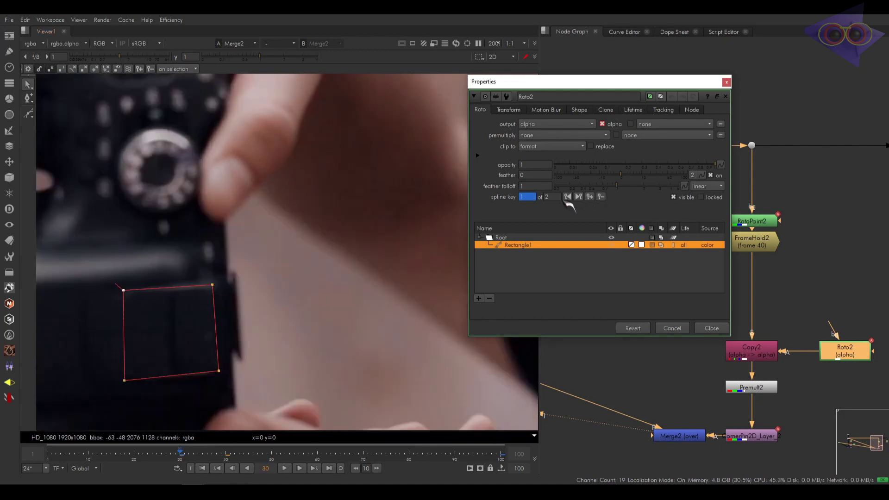
# Play the shot, check the Roto2 rectangle at frames 100, 29 and 87, then close Roto2.
pyautogui.press('o')
pyautogui.press('l')
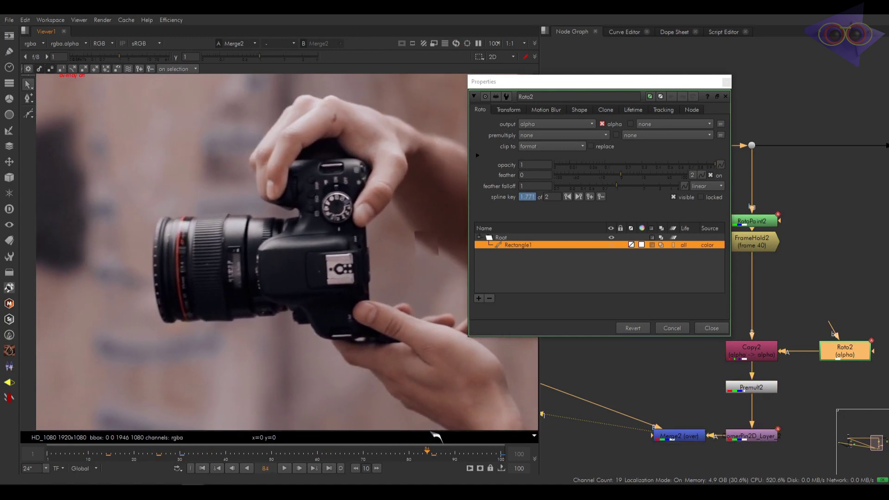
pyautogui.press('k')
pyautogui.press('o')
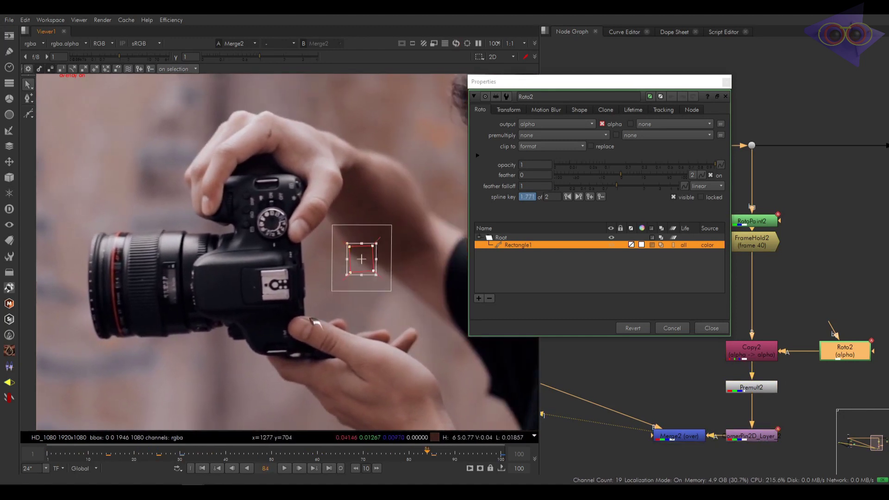
pyautogui.click(500, 452)
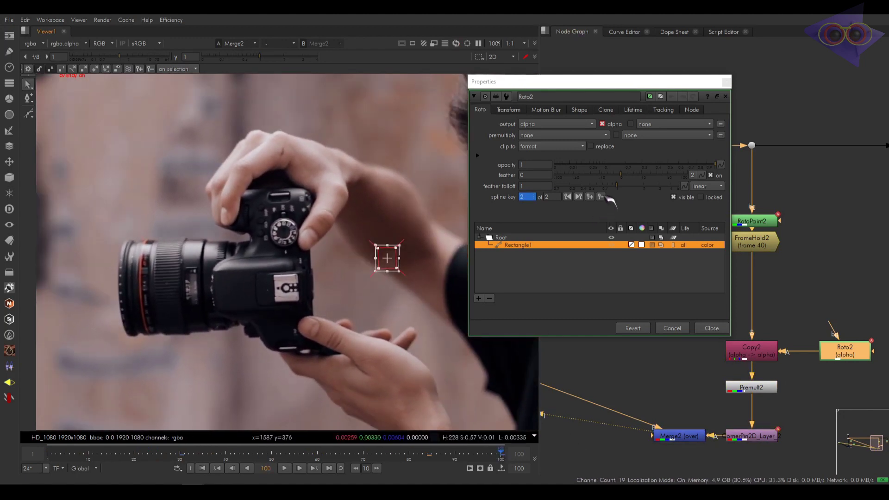
pyautogui.click(176, 454)
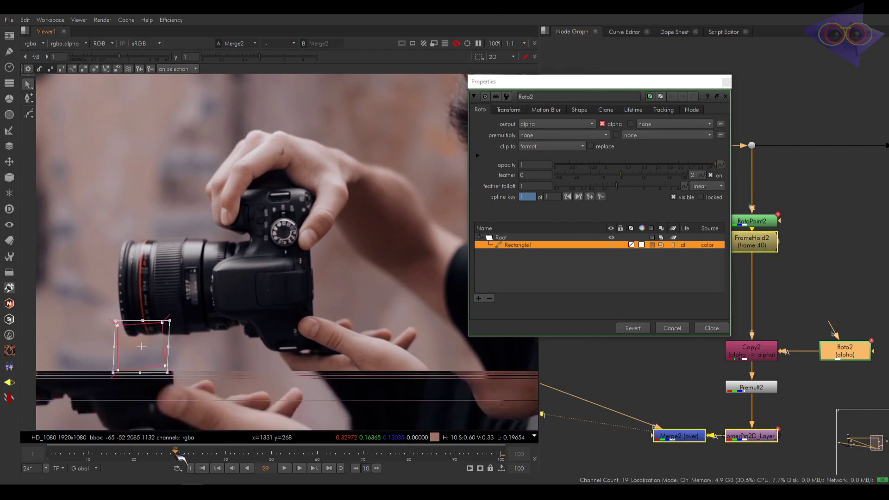
pyautogui.moveTo(177, 453)
pyautogui.mouseDown()
pyautogui.moveTo(441, 453)
pyautogui.moveTo(184, 453)
pyautogui.mouseUp()
pyautogui.press('o')
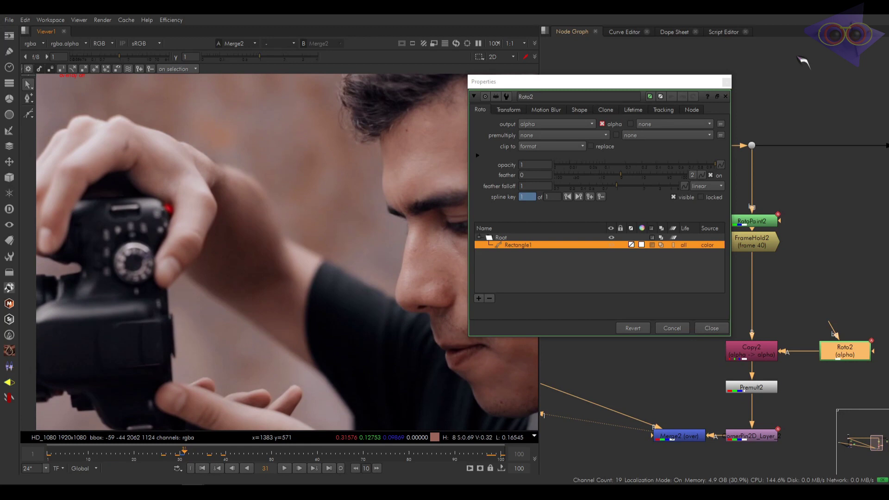
pyautogui.click(726, 81)
# Pan the Node Graph over to the second hot-shoe patch setup.
pyautogui.scroll(-5, 669, 266)
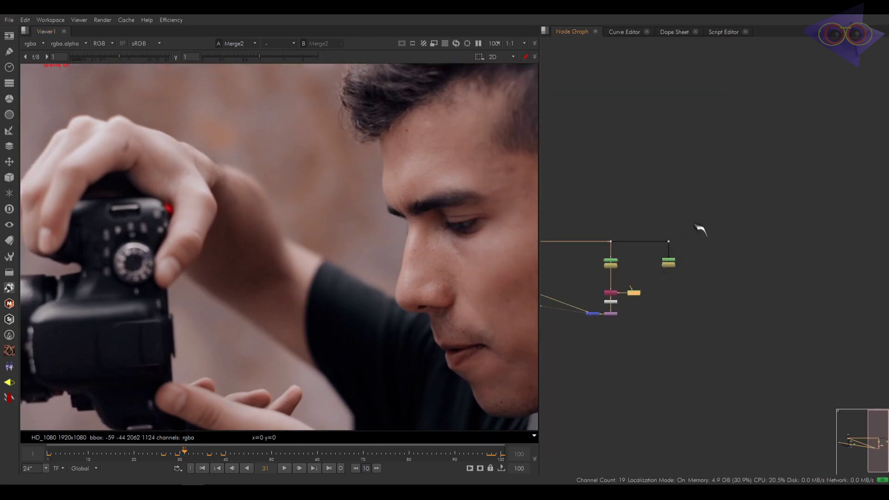
pyautogui.moveTo(670, 268); pyautogui.dragTo(750, 213)
pyautogui.moveTo(750, 213); pyautogui.dragTo(548, 264, button='middle')
pyautogui.moveTo(548, 264); pyautogui.dragTo(561, 273)
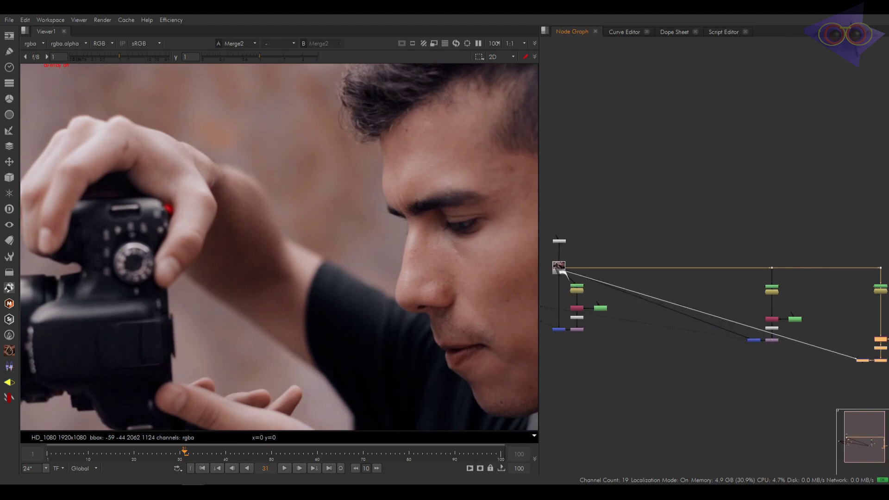
pyautogui.scroll(3, 787, 365)
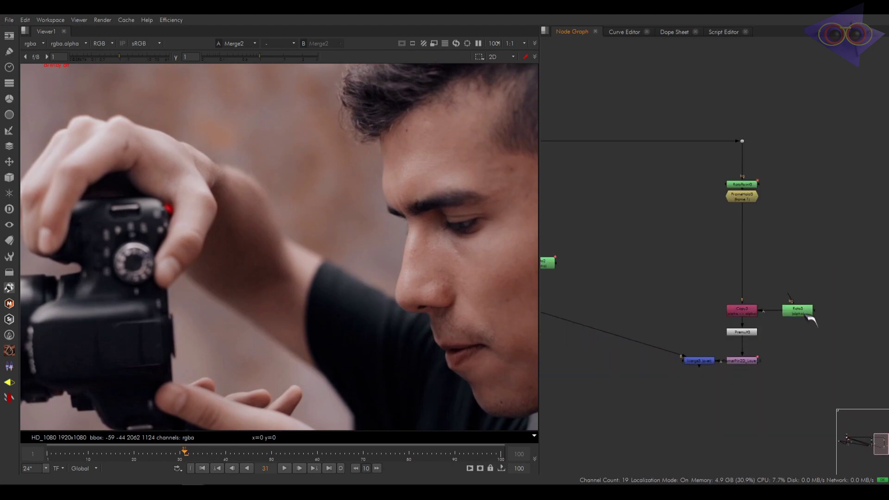
# Inspect Roto3's Rectangle1 shape and the CornerPin2D_Layer 'from' values.
pyautogui.doubleClick(807, 315)
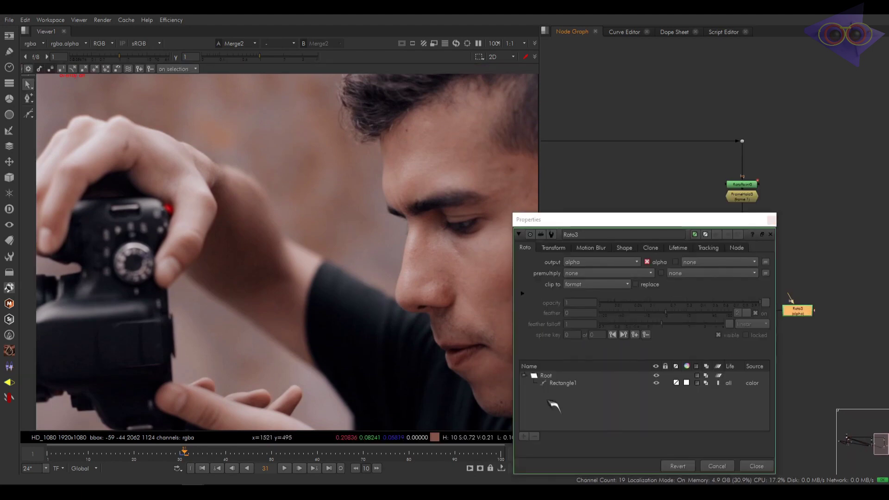
pyautogui.click(563, 383)
pyautogui.click(771, 219)
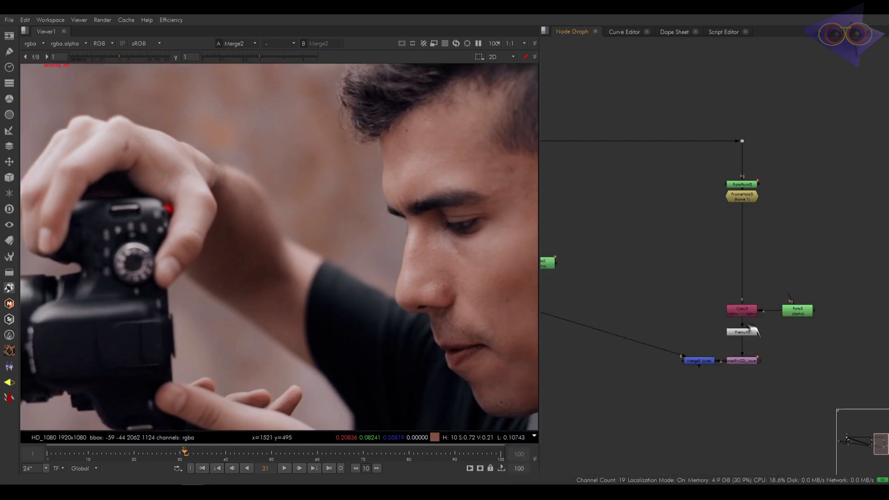
pyautogui.doubleClick(742, 362)
pyautogui.click(514, 321)
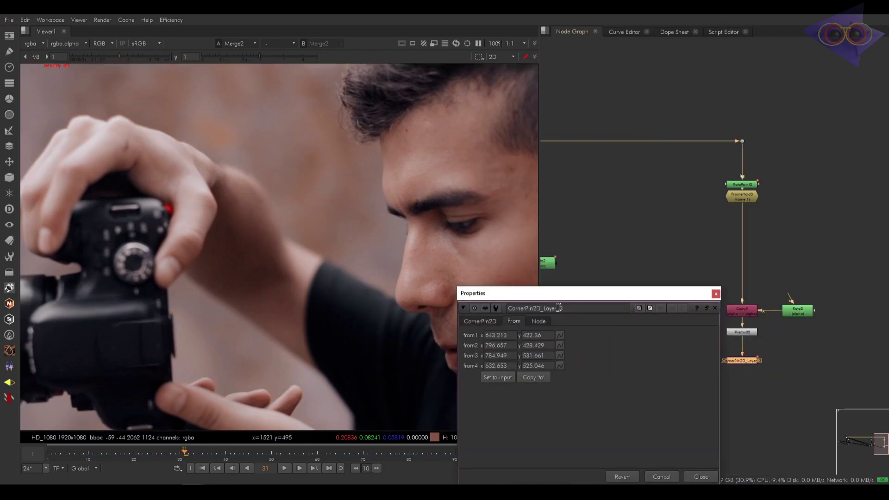
pyautogui.click(716, 294)
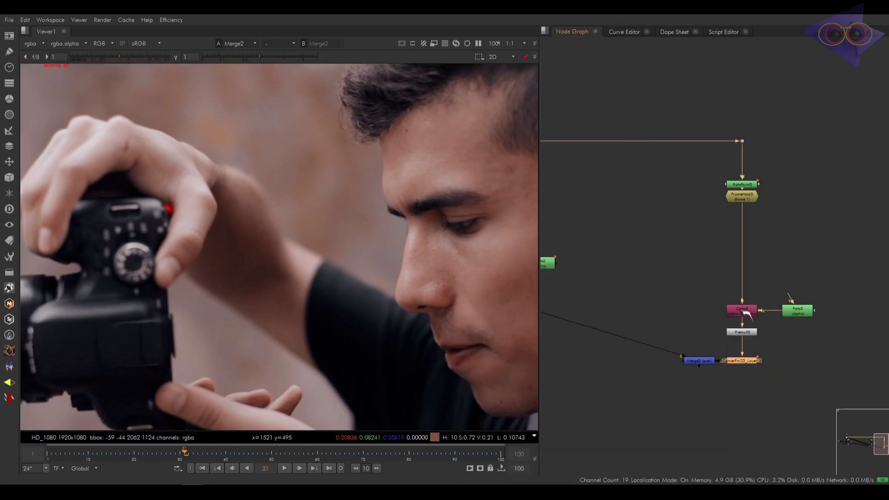
# Go to frame 1, view Dot2, recheck Roto3, and select Merge3.
pyautogui.click(699, 361)
pyautogui.scroll(4, 760, 191)
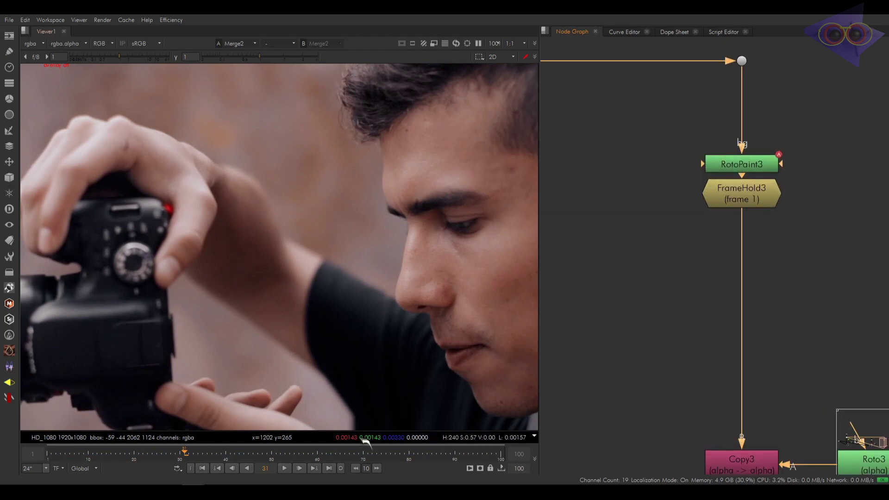
pyautogui.click(203, 468)
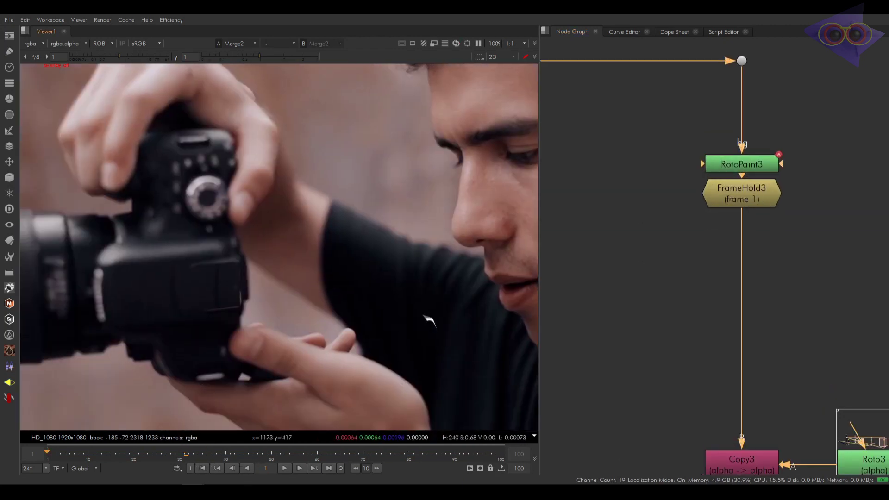
pyautogui.scroll(-3, 755, 210)
pyautogui.click(744, 135)
pyautogui.press('1')
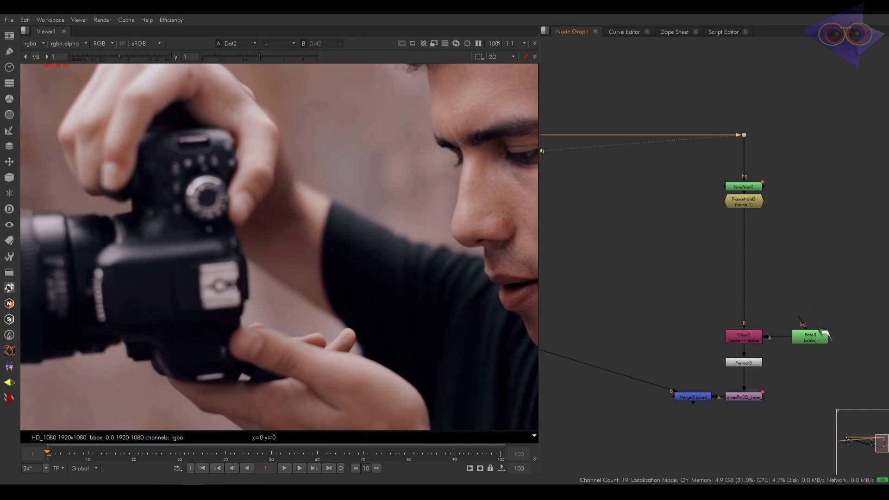
pyautogui.doubleClick(810, 337)
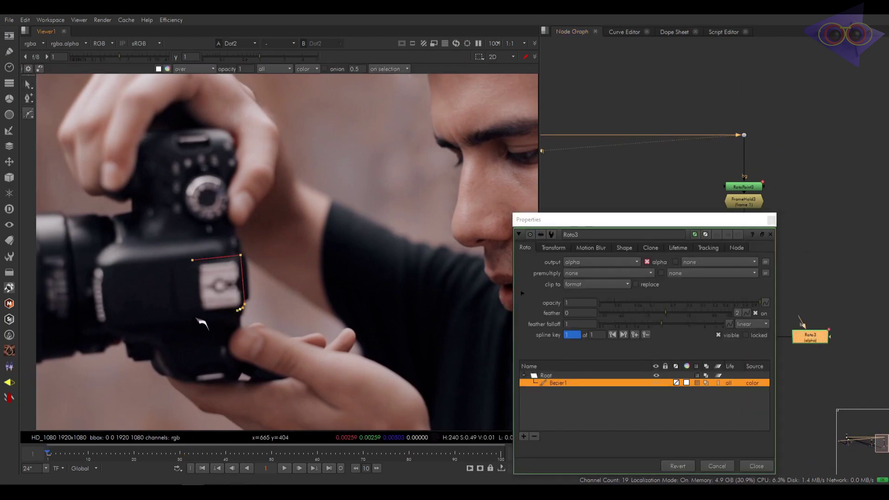
pyautogui.click(771, 220)
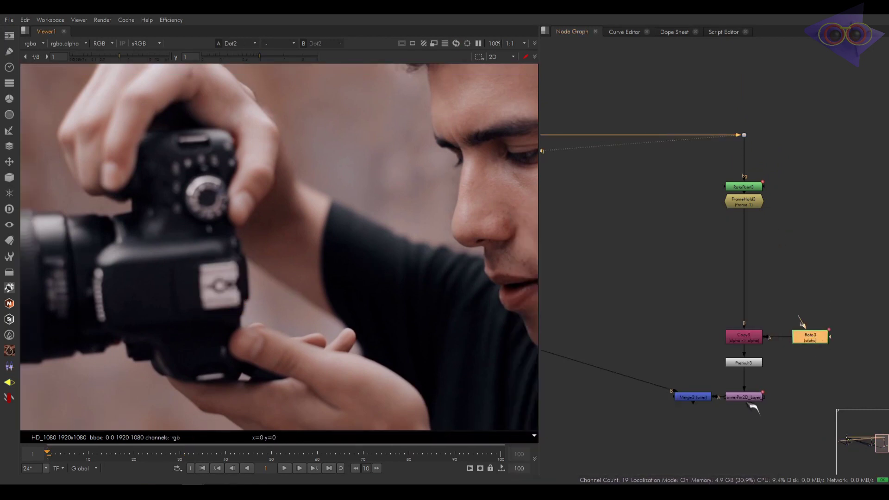
pyautogui.click(691, 397)
# View Merge3, compare CornerPin2D_Layer_3's from and to corners at frame 1, then open the Efficiency menu.
pyautogui.press('1')
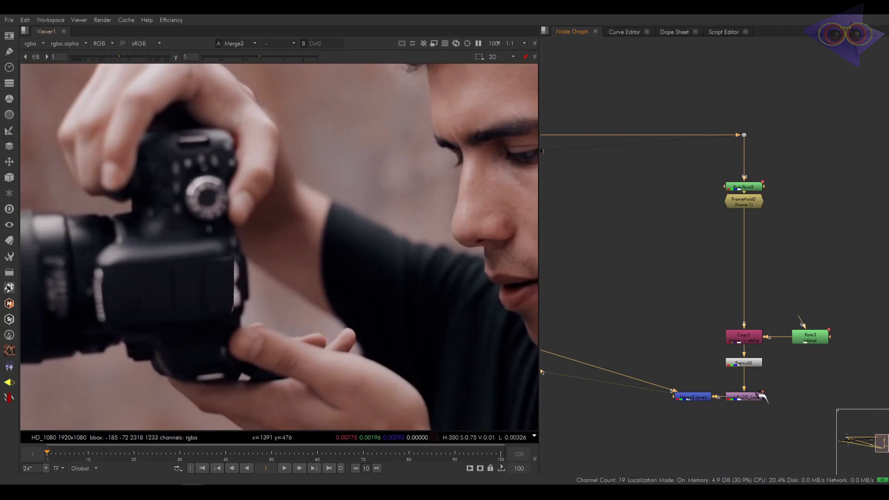
pyautogui.doubleClick(751, 398)
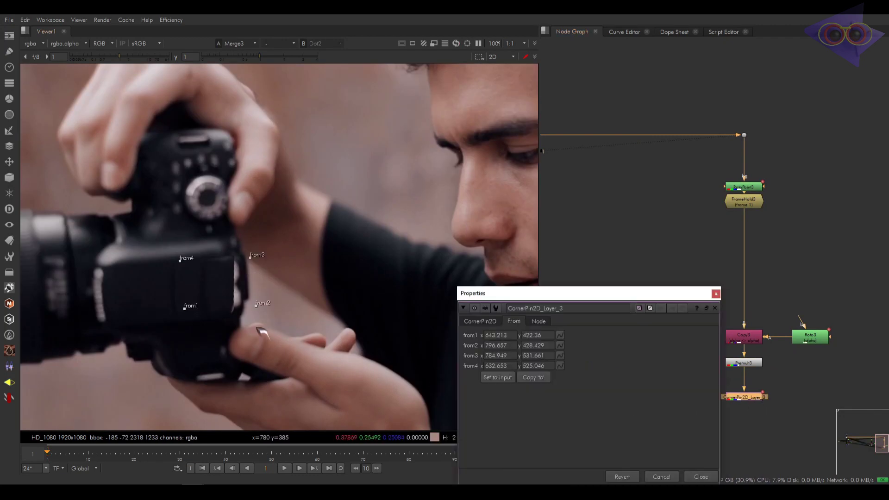
pyautogui.click(294, 451)
pyautogui.click(203, 468)
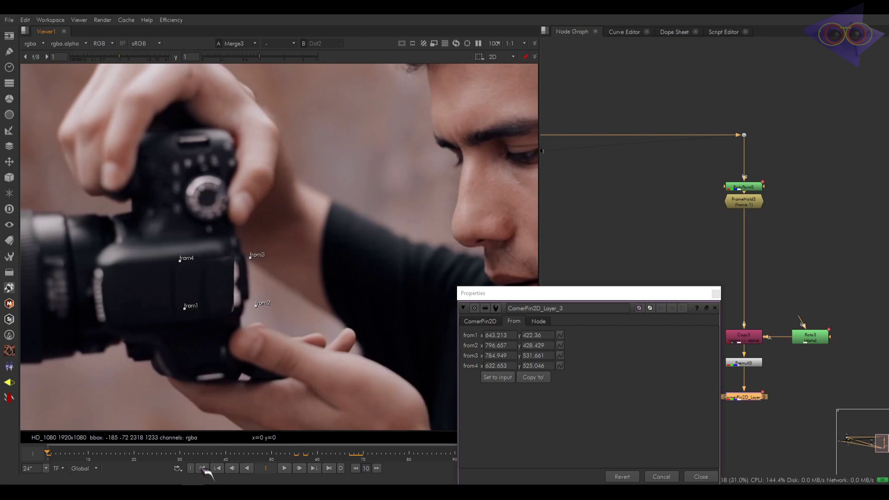
pyautogui.click(491, 320)
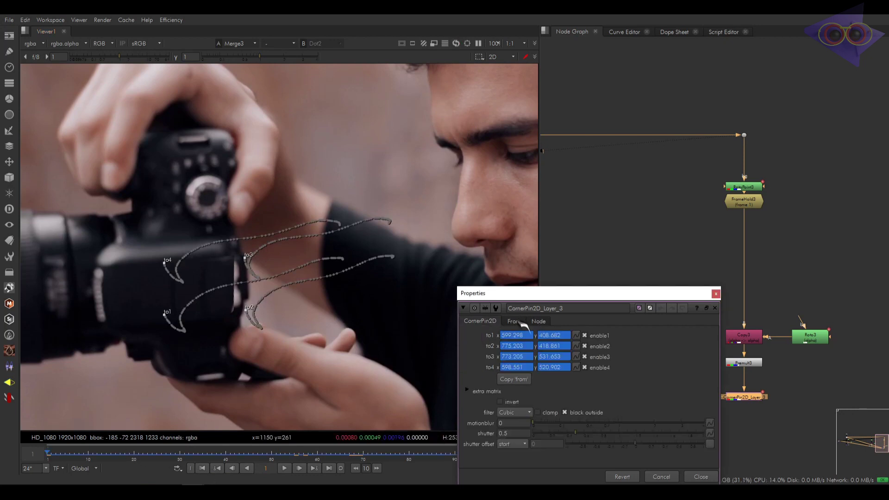
pyautogui.click(516, 324)
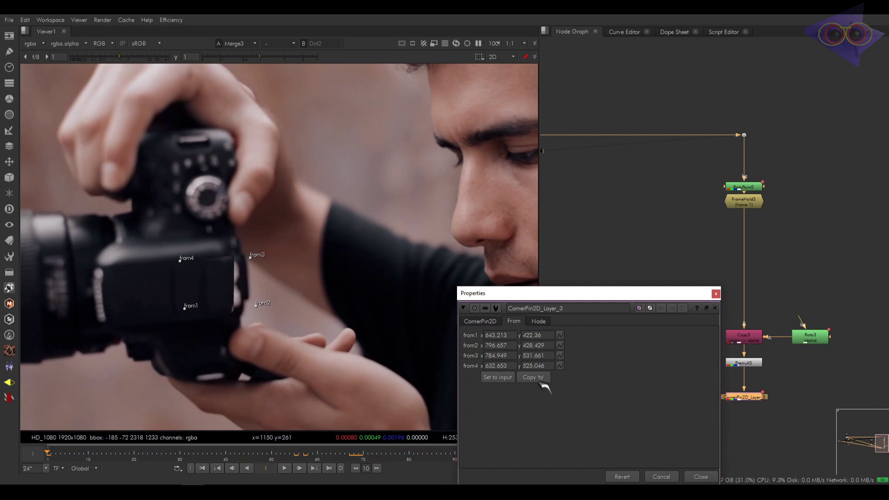
pyautogui.click(717, 294)
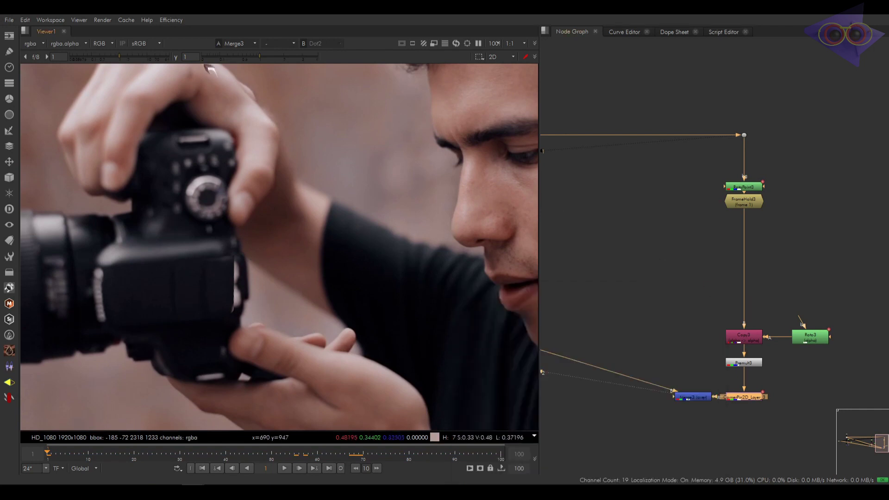
pyautogui.click(172, 20)
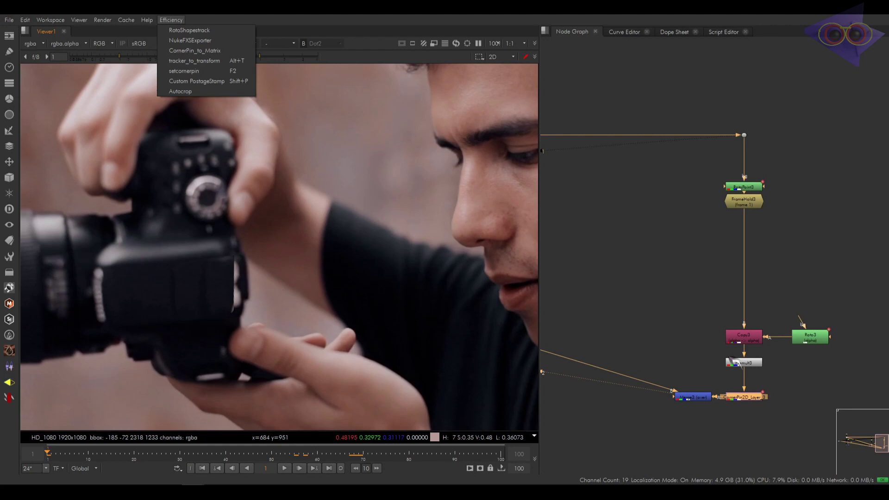
# Open CornerPin2D_Layer_3's properties and compare its To and From corner values.
pyautogui.click(760, 400)
pyautogui.press('F2')
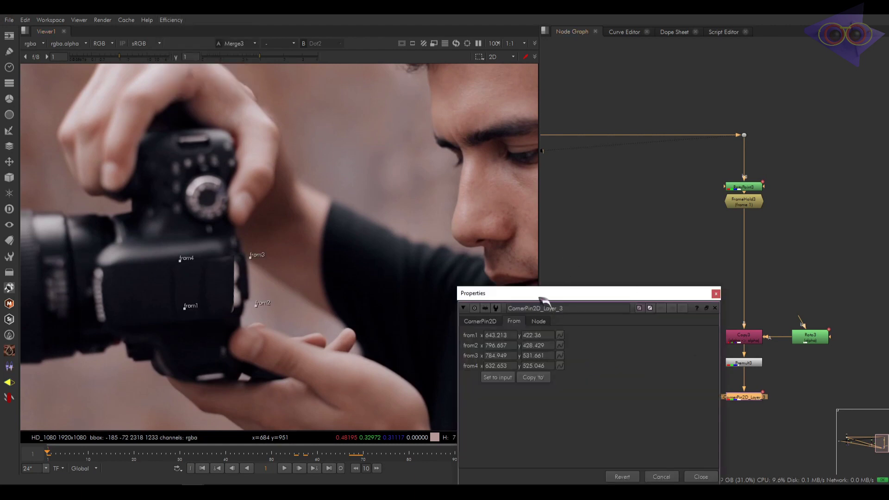
pyautogui.moveTo(544, 300); pyautogui.dragTo(529, 192)
pyautogui.click(482, 214)
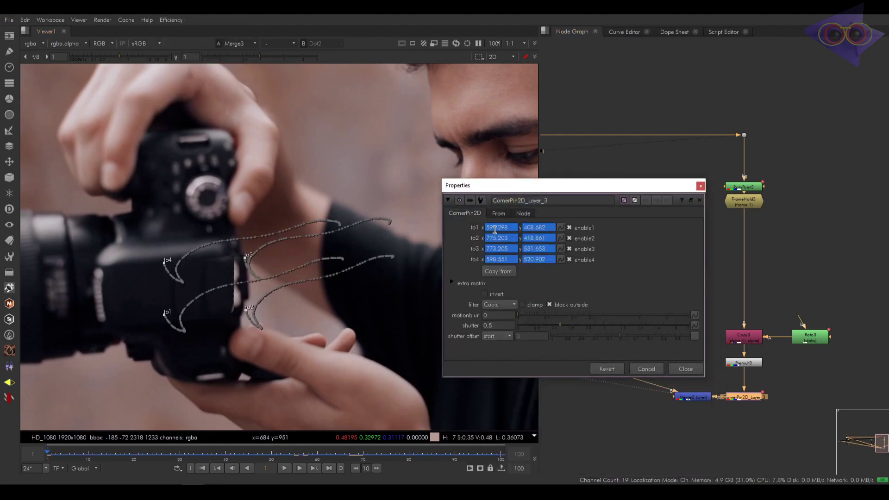
pyautogui.click(499, 213)
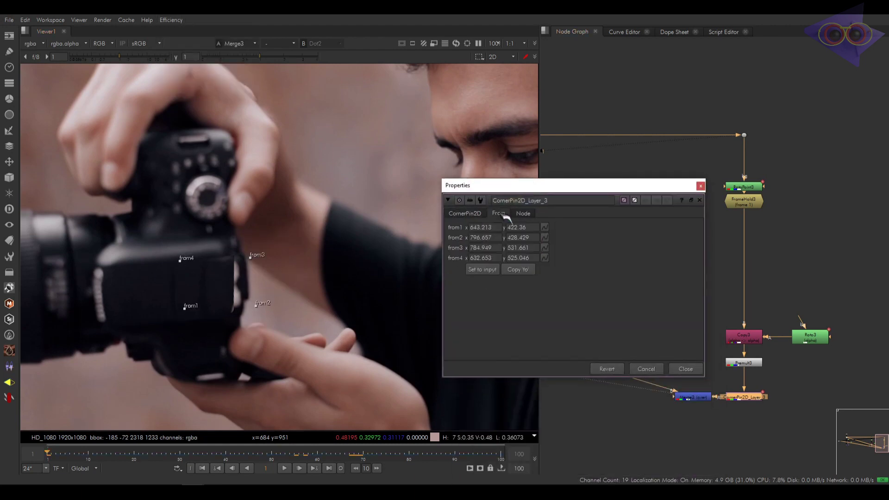
# Run Efficiency setcornerpin for reference frame 1, then scrub the footage to check the pinned patch.
pyautogui.click(182, 21)
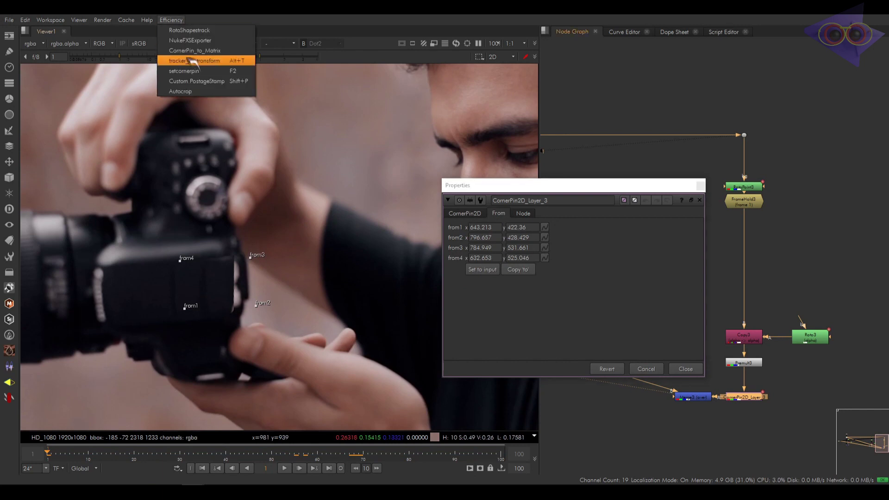
pyautogui.click(238, 72)
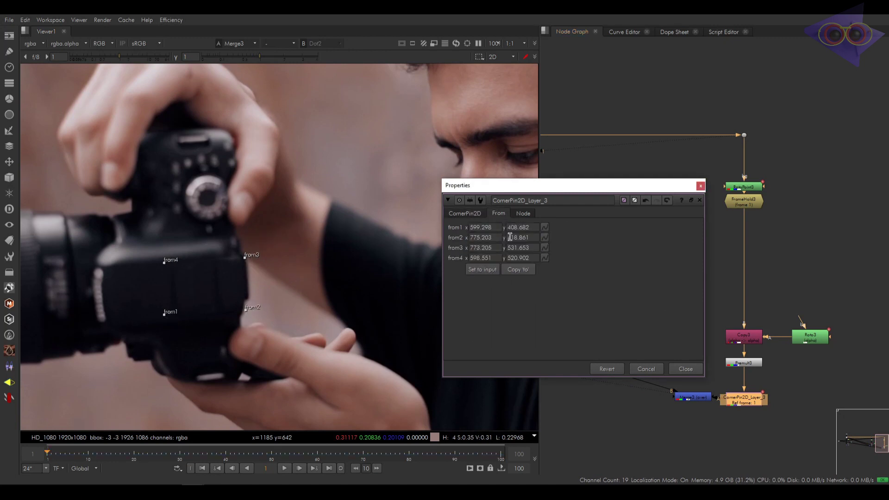
pyautogui.scroll(5, 759, 393)
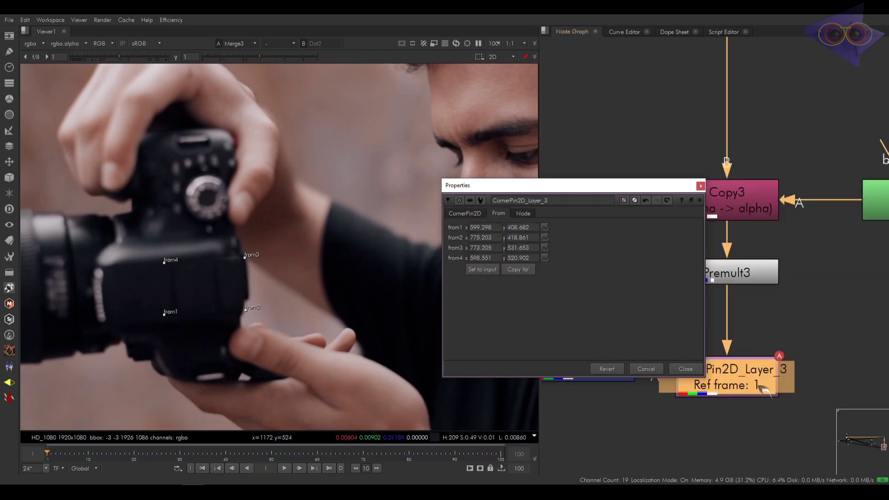
pyautogui.moveTo(763, 389); pyautogui.dragTo(772, 405, button='middle')
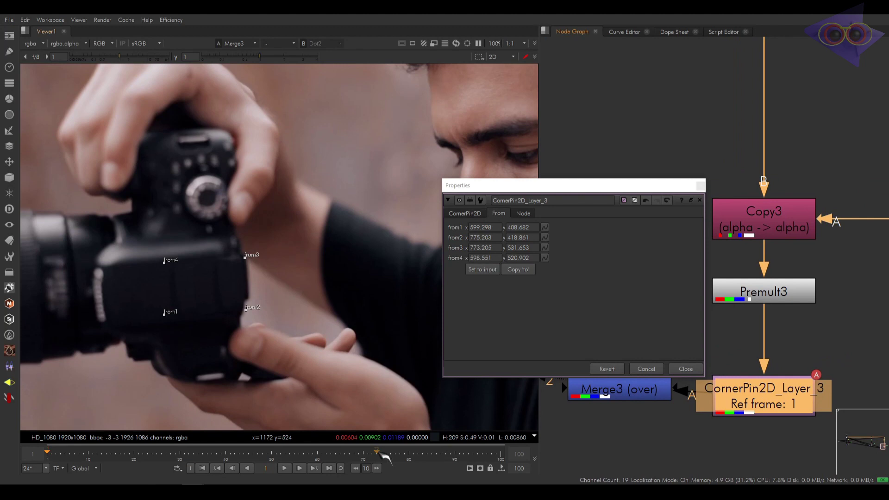
pyautogui.moveTo(70, 452); pyautogui.dragTo(350, 452)
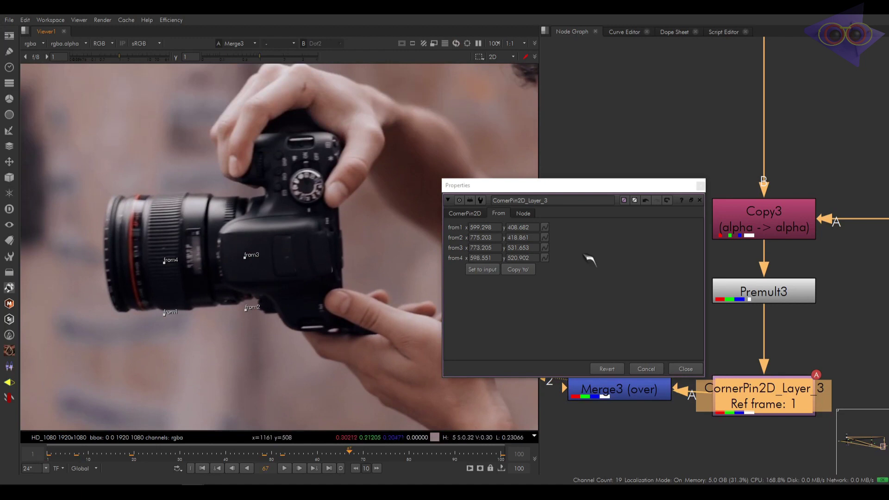
pyautogui.scroll(-8, 778, 398)
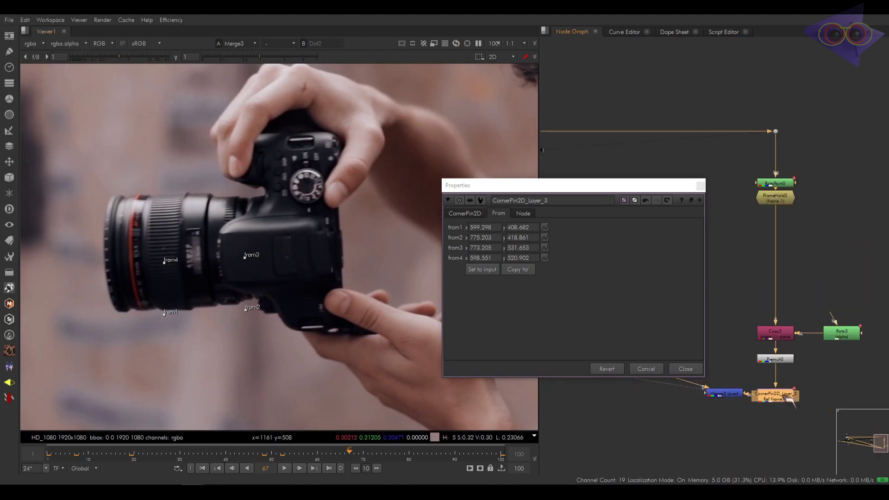
# Close CornerPin2D_Layer_3's properties and open CornerPin2D_Layer_4's properties instead.
pyautogui.press('f')
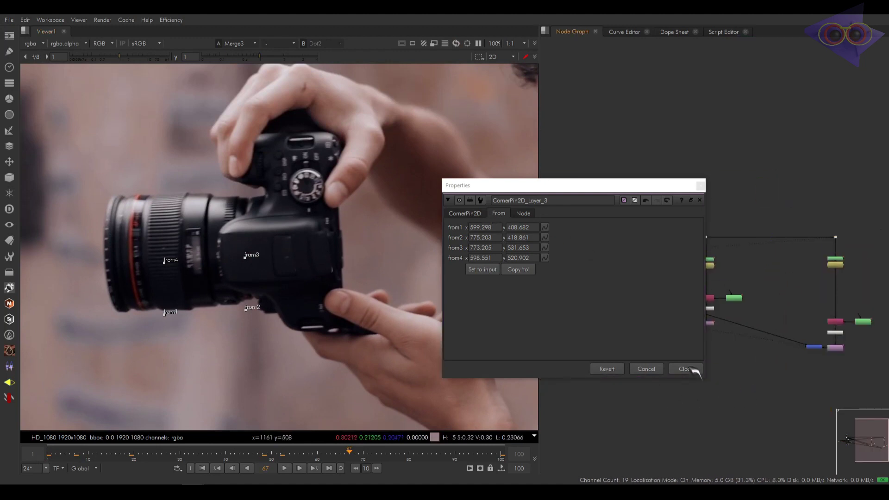
pyautogui.click(684, 369)
pyautogui.scroll(3, 676, 398)
pyautogui.doubleClick(669, 392)
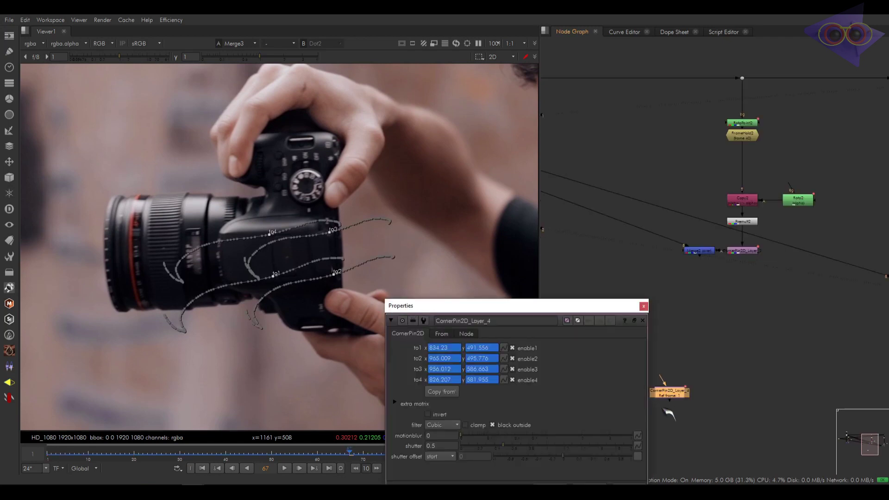
pyautogui.scroll(6, 669, 414)
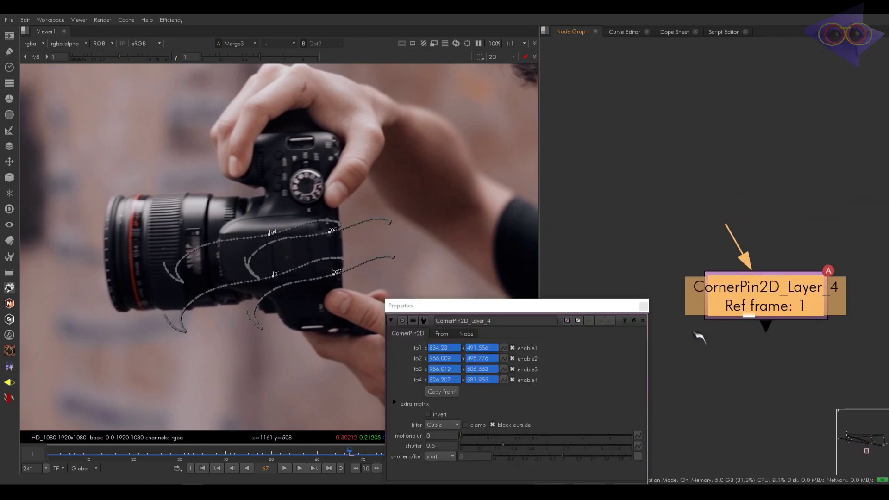
pyautogui.moveTo(634, 306); pyautogui.dragTo(626, 230)
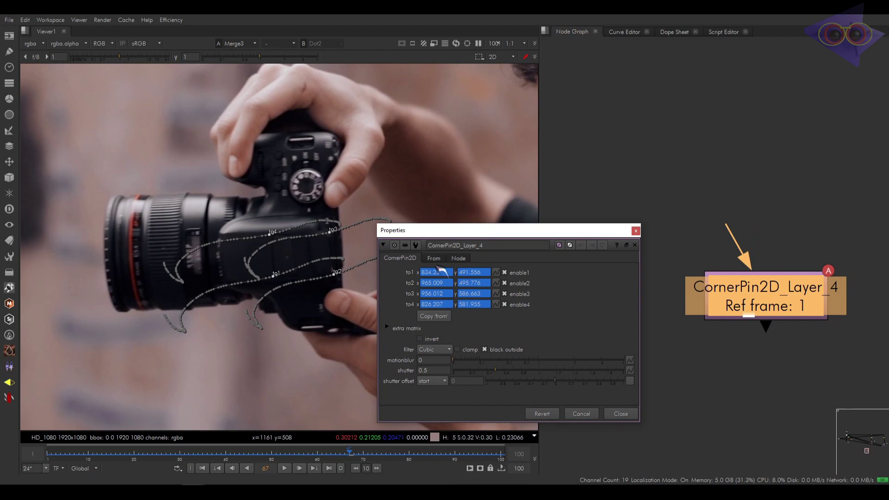
# Go to frame 30 and compare CornerPin2D_Layer_4's From and To corner values.
pyautogui.click(180, 454)
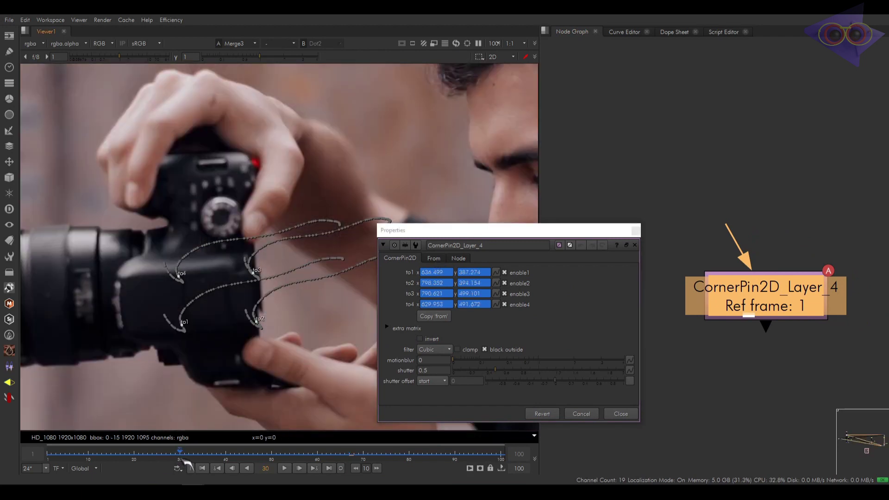
pyautogui.click(435, 261)
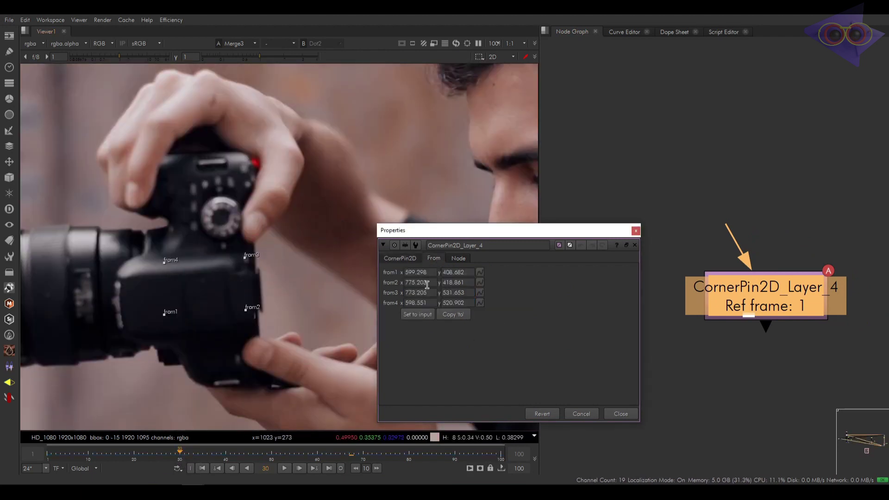
pyautogui.click(412, 259)
pyautogui.click(435, 259)
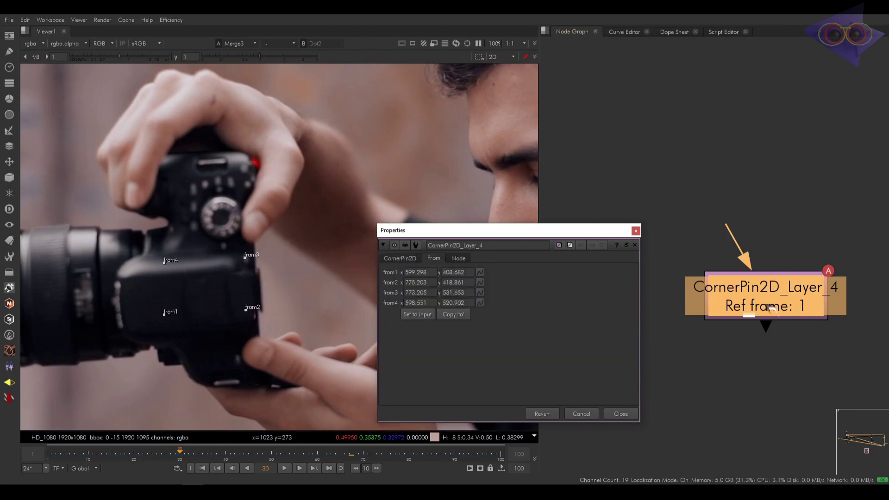
# With CornerPin2D_Layer_4 selected, run setcornerpin (Ctrl+Shift+C) to make frame 30 the reference.
pyautogui.click(172, 20)
pyautogui.click(697, 178)
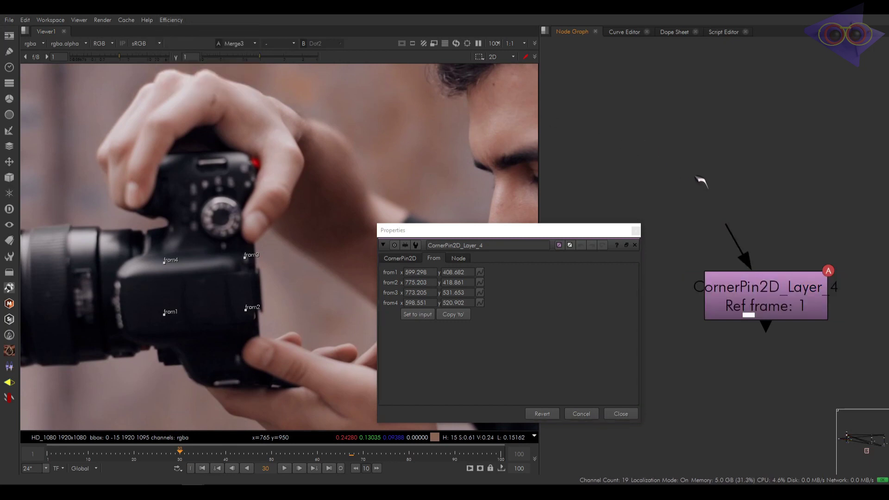
pyautogui.hotkey('ctrl', 'shift', 'c')
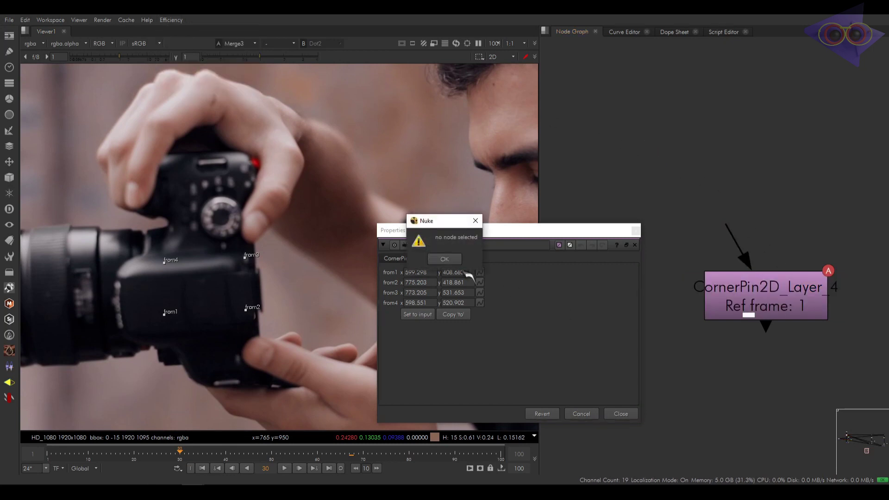
pyautogui.moveTo(449, 223); pyautogui.dragTo(317, 149)
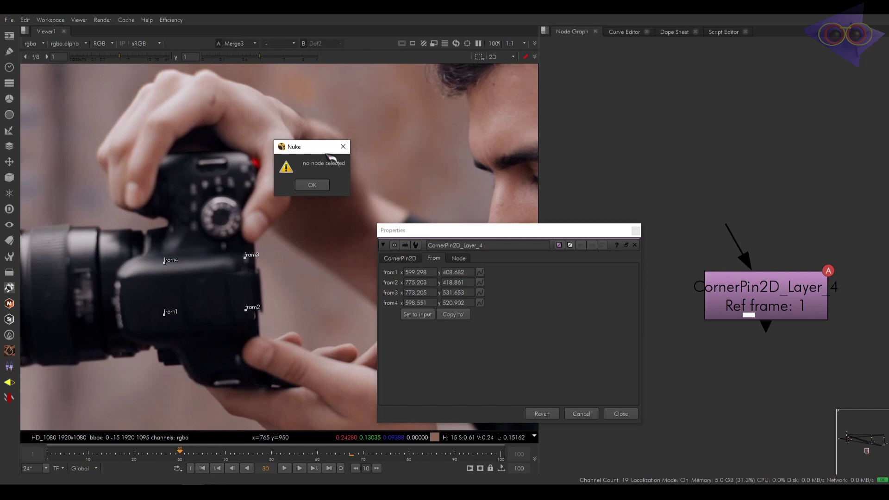
pyautogui.click(320, 190)
pyautogui.click(759, 289)
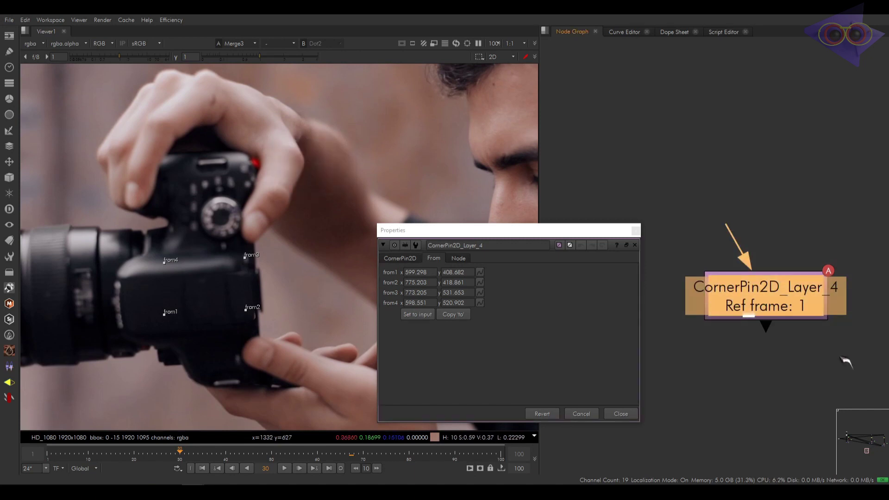
pyautogui.hotkey('ctrl', 'shift', 'c')
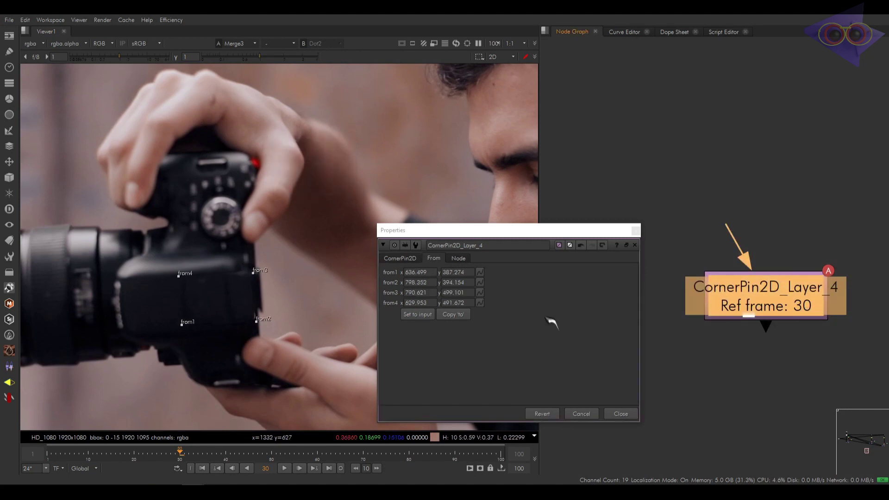
# Move to frame 80, check the To and From corners, and set it as the reference frame.
pyautogui.click(405, 259)
pyautogui.click(433, 259)
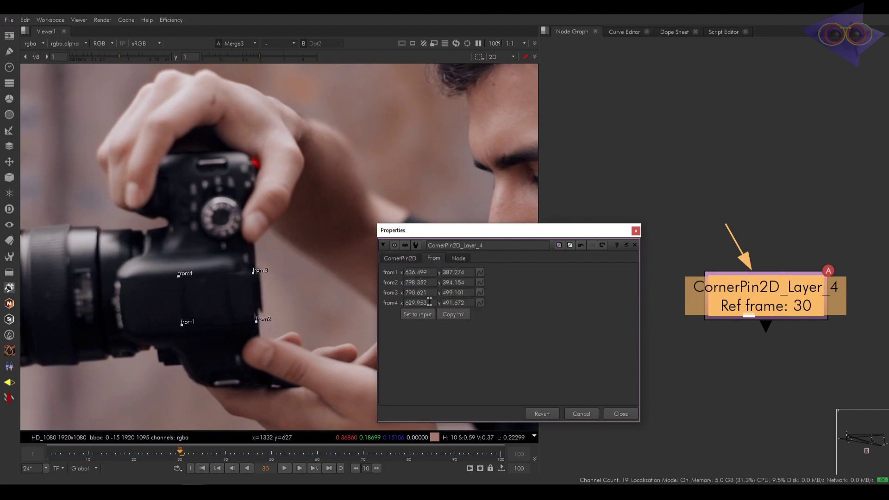
pyautogui.click(409, 452)
pyautogui.click(410, 262)
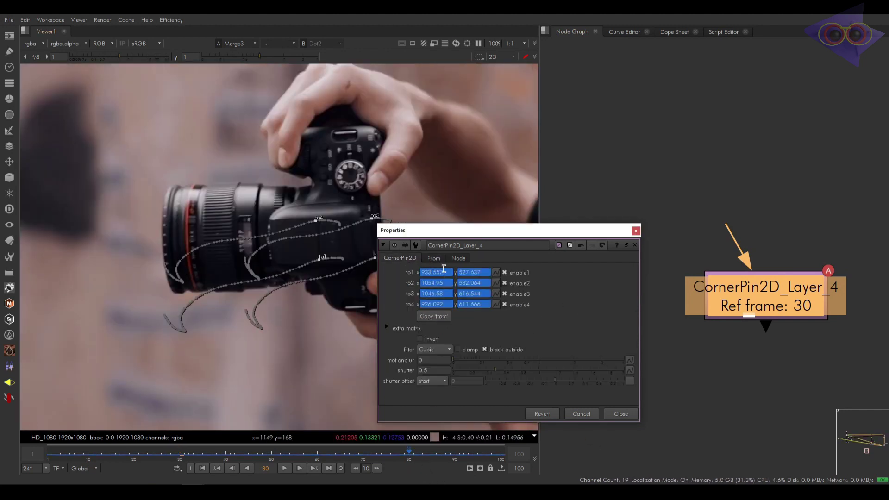
pyautogui.click(434, 258)
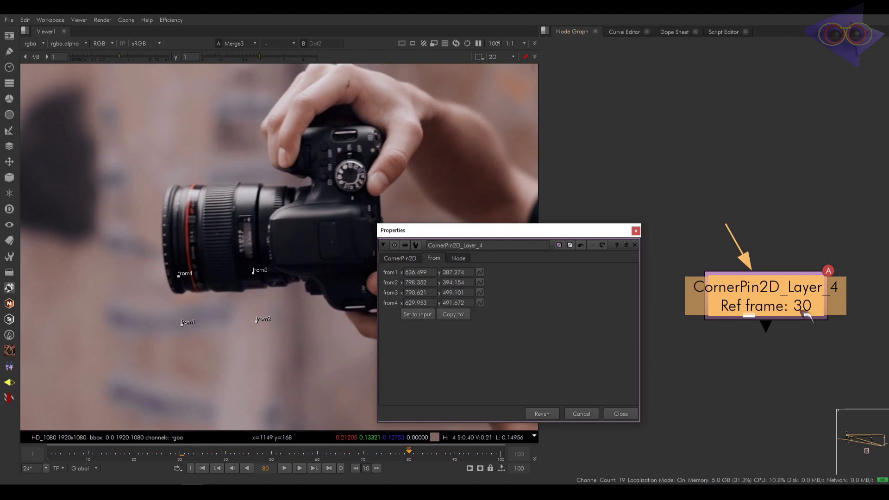
pyautogui.click(756, 316)
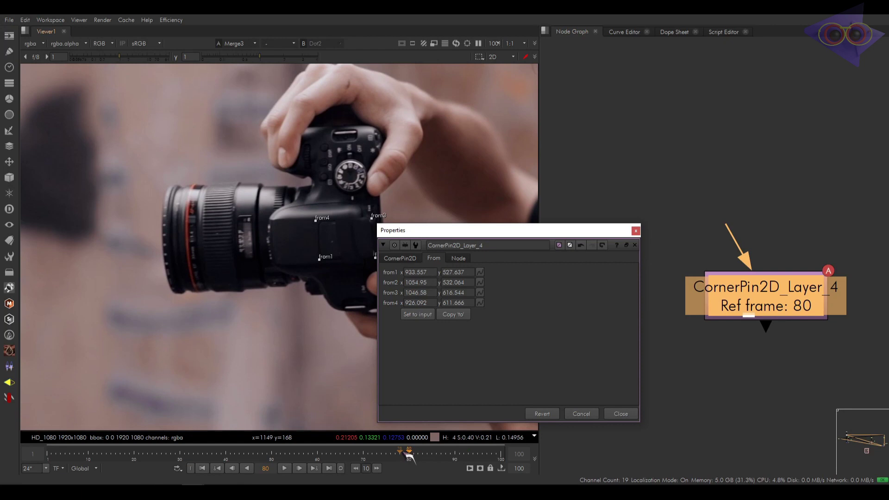
# At frame 39, review CornerPin2D_Layer_4's To and From corner values for the new reference.
pyautogui.moveTo(343, 247); pyautogui.dragTo(139, 216, button='middle')
pyautogui.scroll(5, 76, 197)
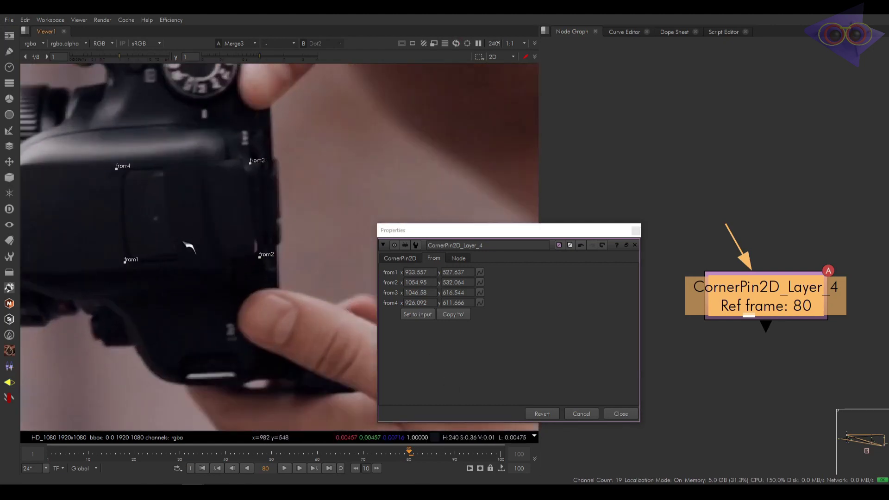
pyautogui.click(222, 453)
pyautogui.scroll(-4, 244, 278)
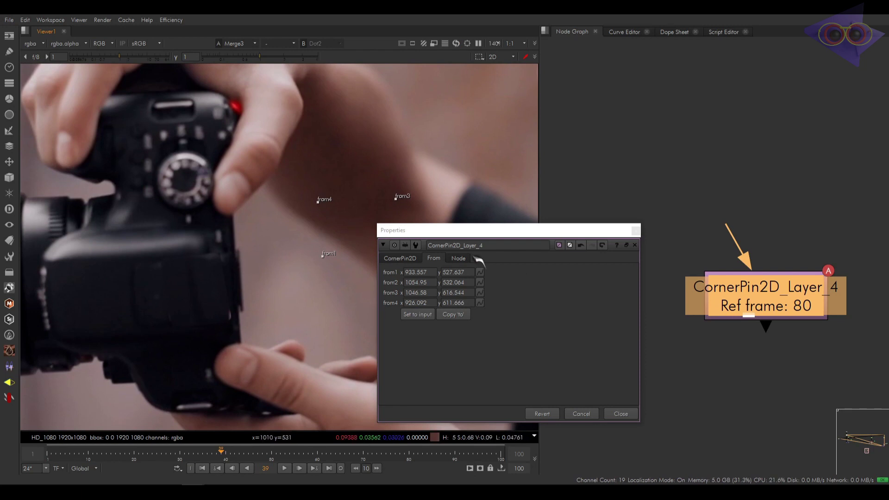
pyautogui.click(403, 259)
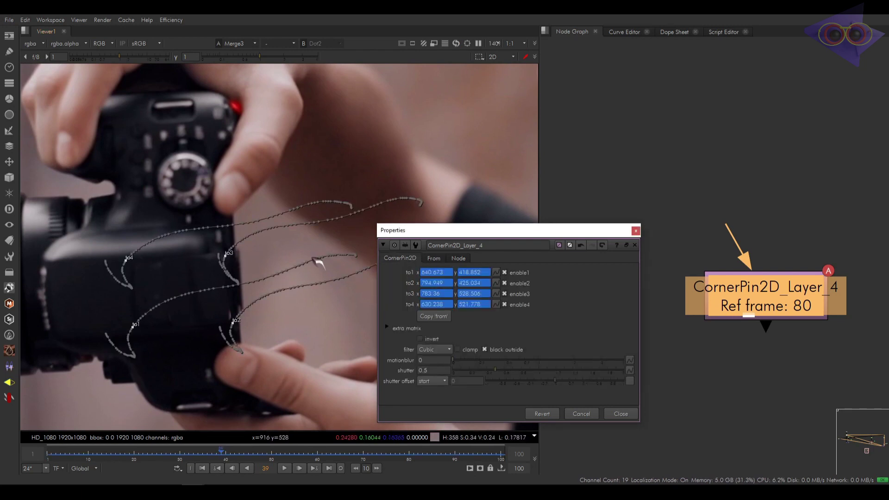
pyautogui.click(434, 257)
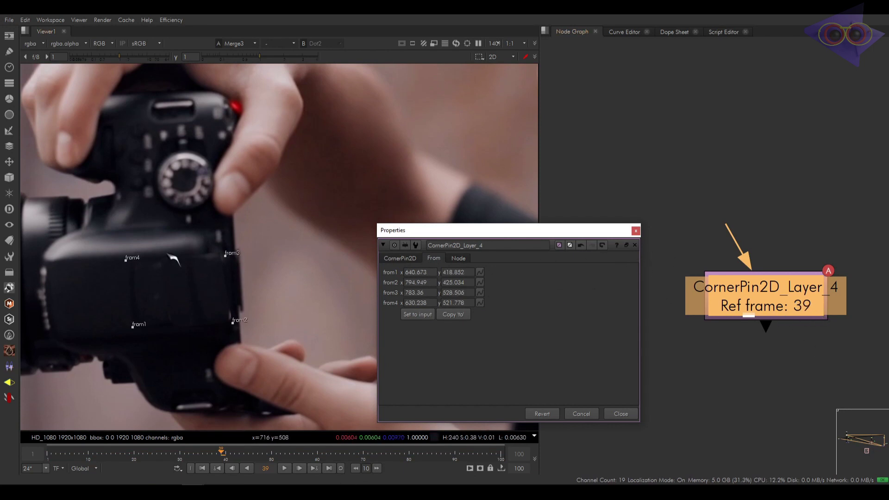
pyautogui.click(417, 258)
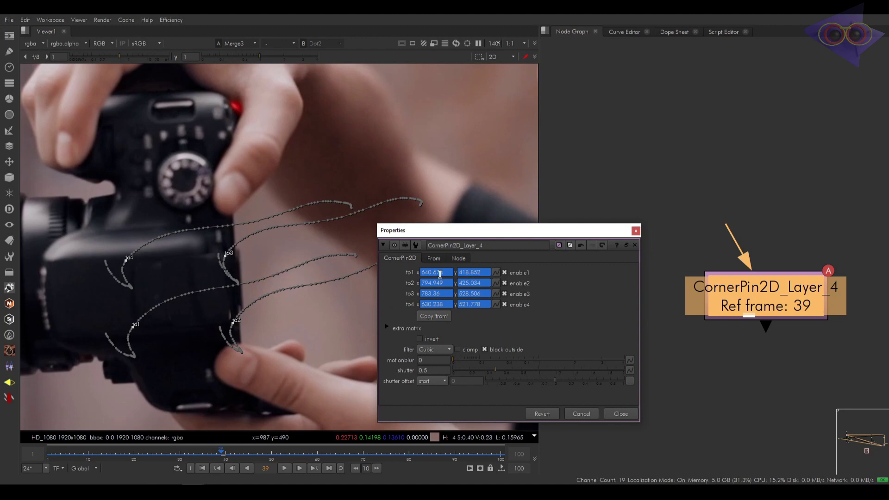
pyautogui.click(443, 258)
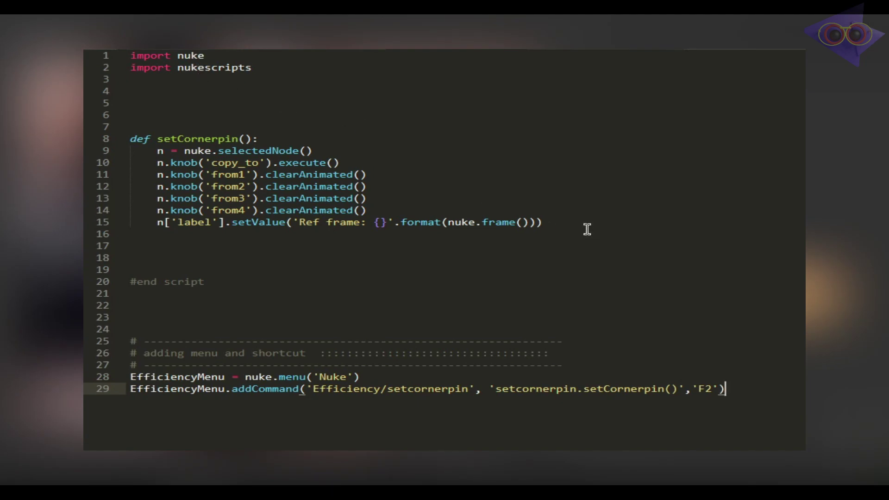
# Highlight the setCornerpin function (lines 8-15) and the menu registration lines 28-29 in setcornerpin.py.
pyautogui.moveTo(587, 229); pyautogui.dragTo(132, 133)
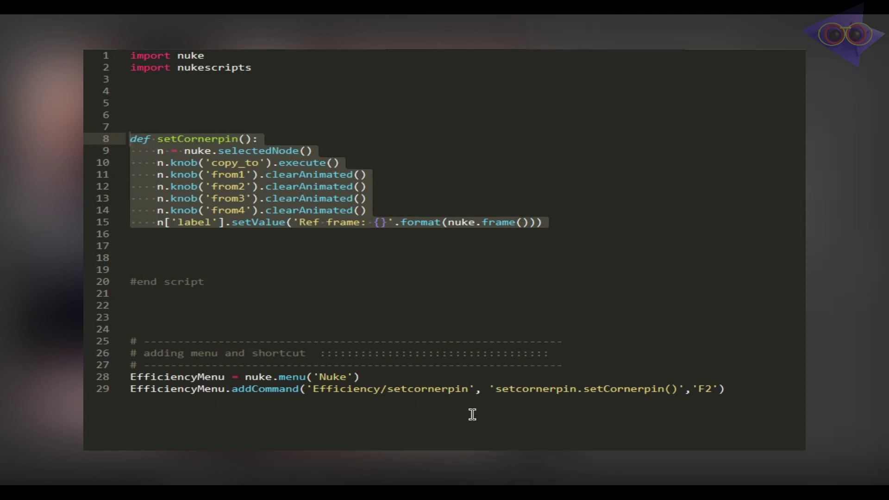
pyautogui.click(579, 421)
pyautogui.moveTo(725, 390); pyautogui.dragTo(128, 376)
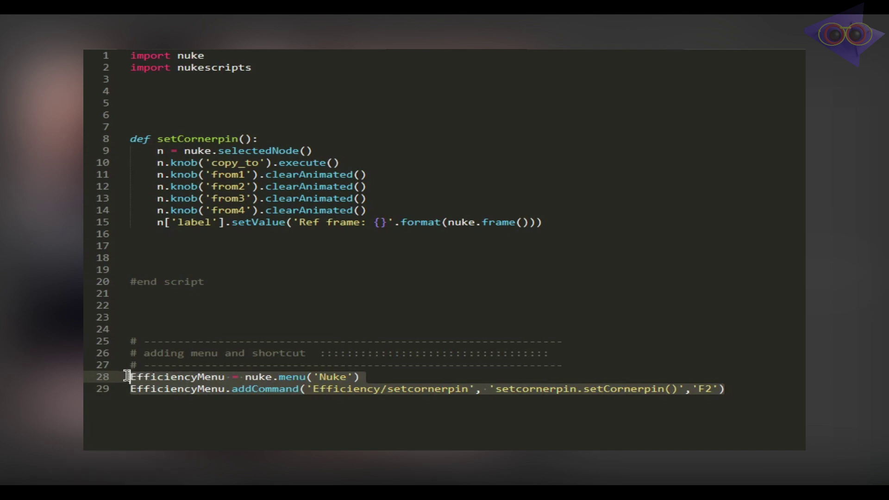
pyautogui.click(348, 427)
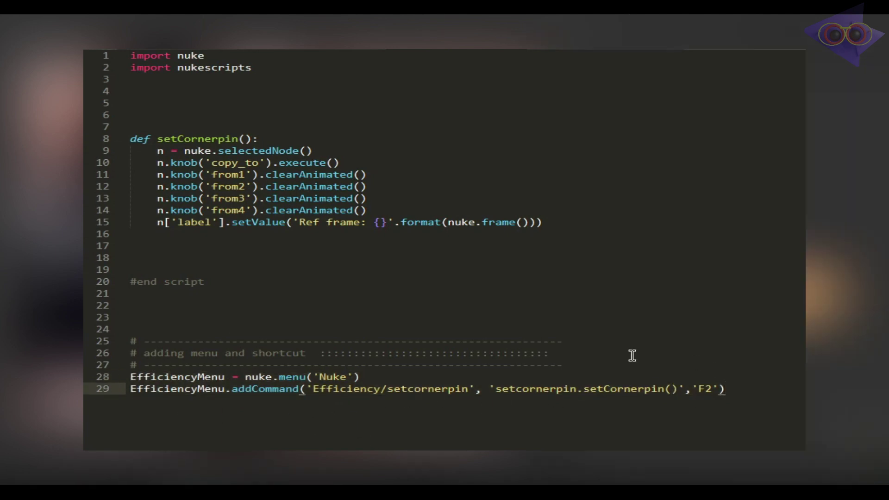